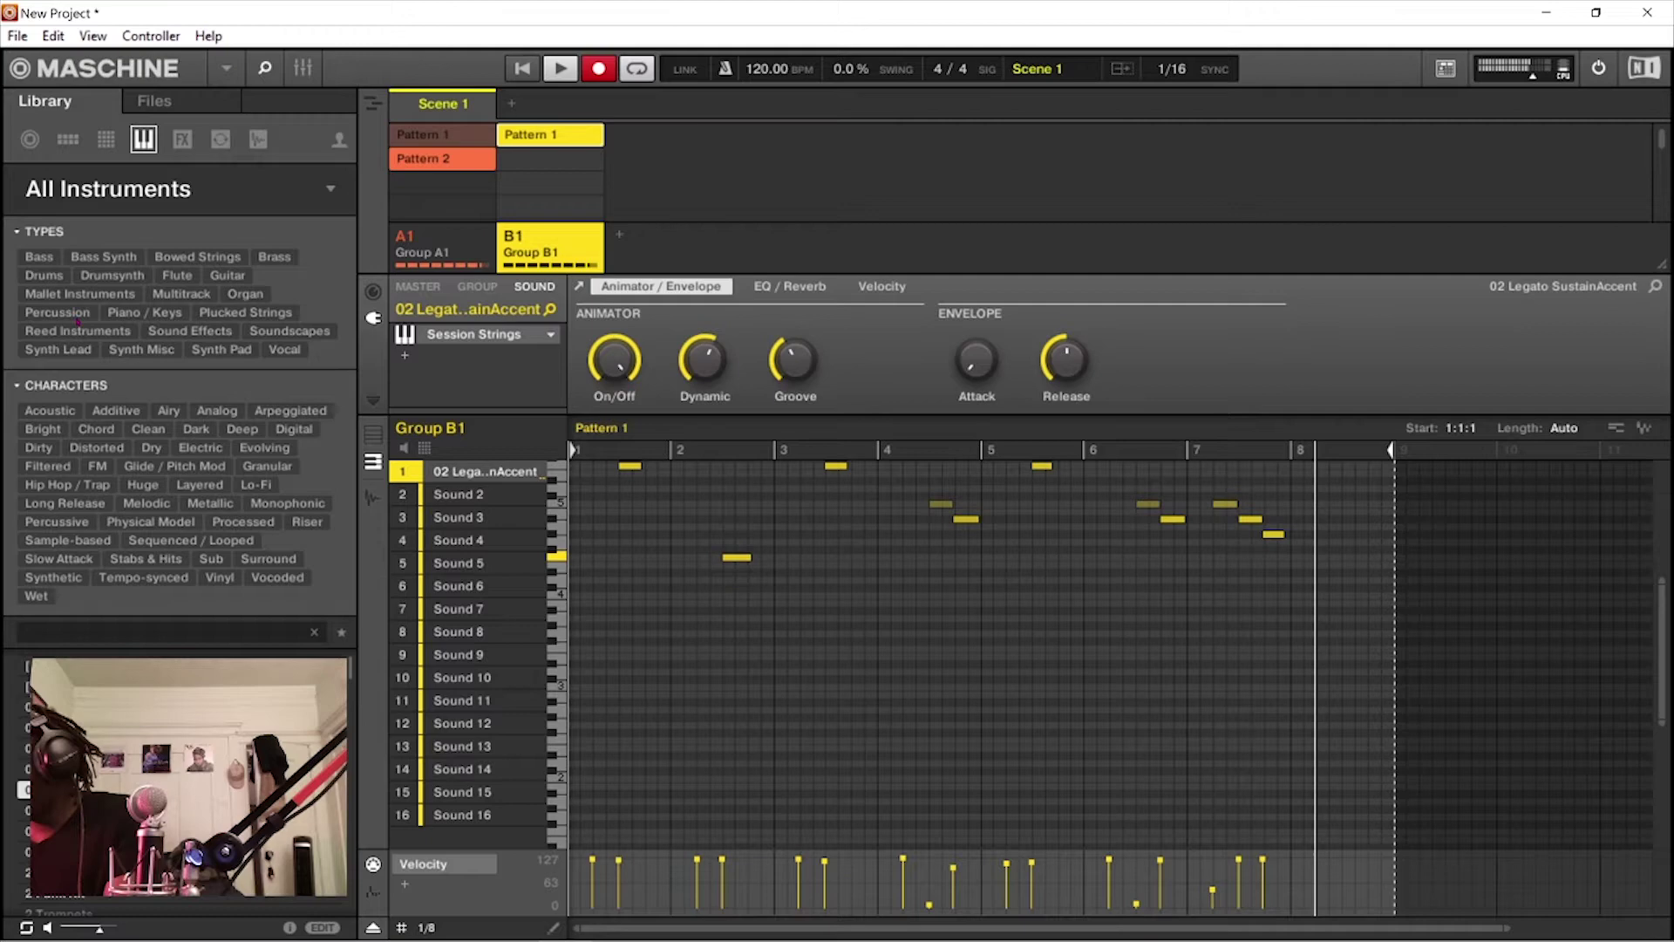
Stop the recording and lower the velocity of all notes in Group B1's Pattern 1
key("space")
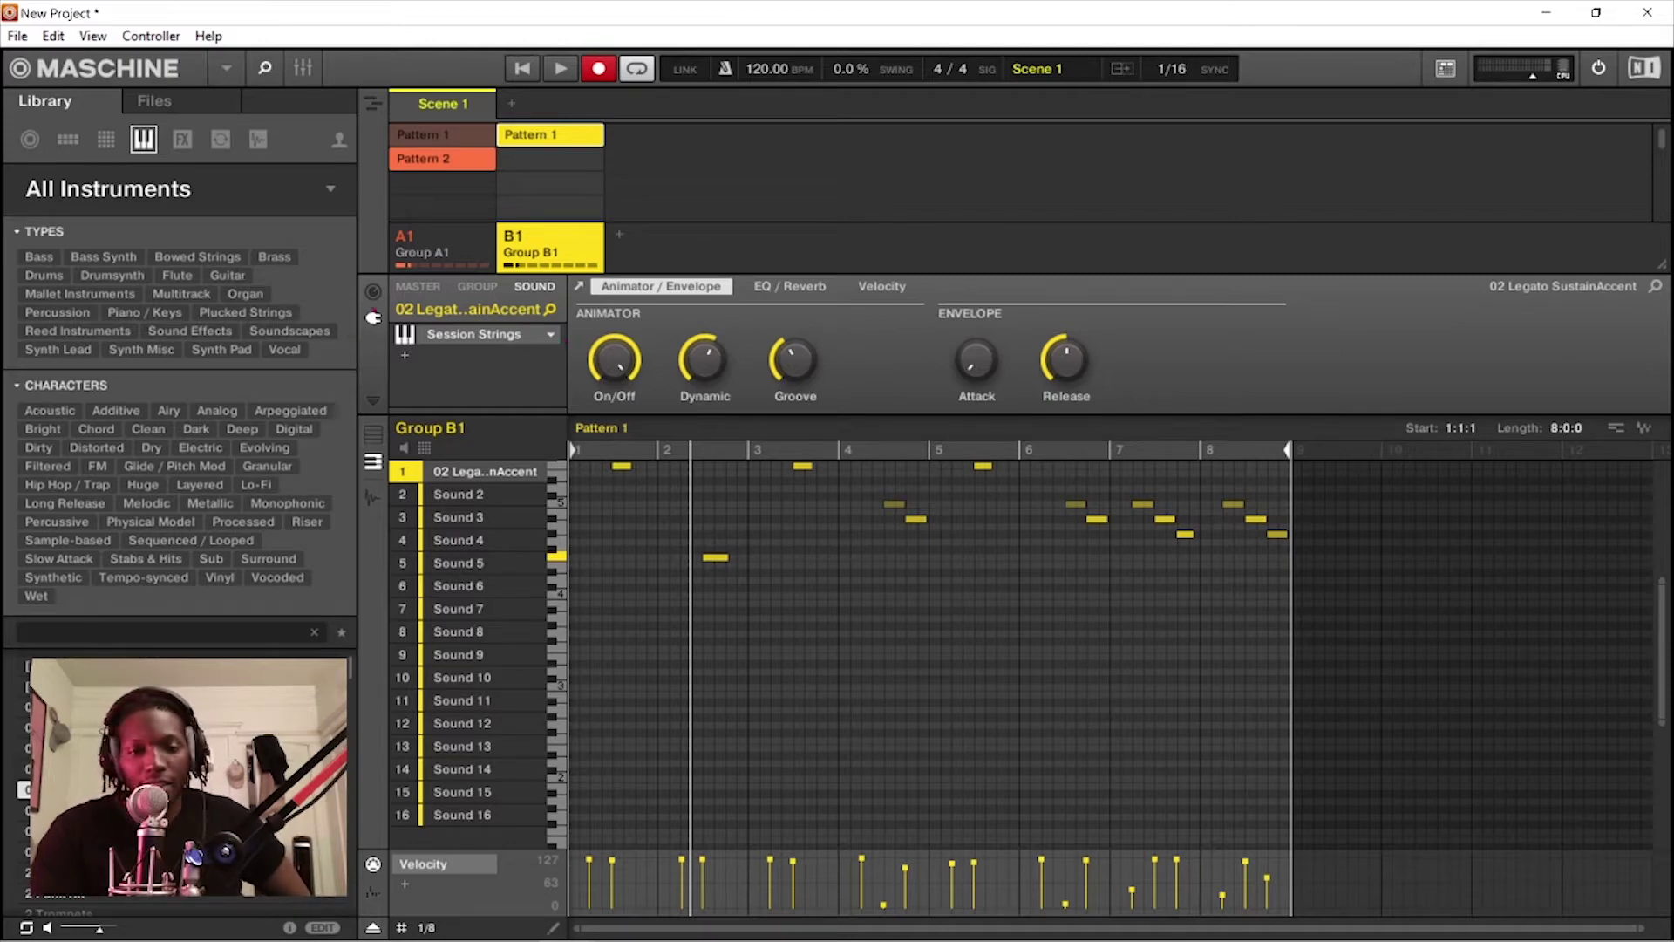
key("ctrl+a")
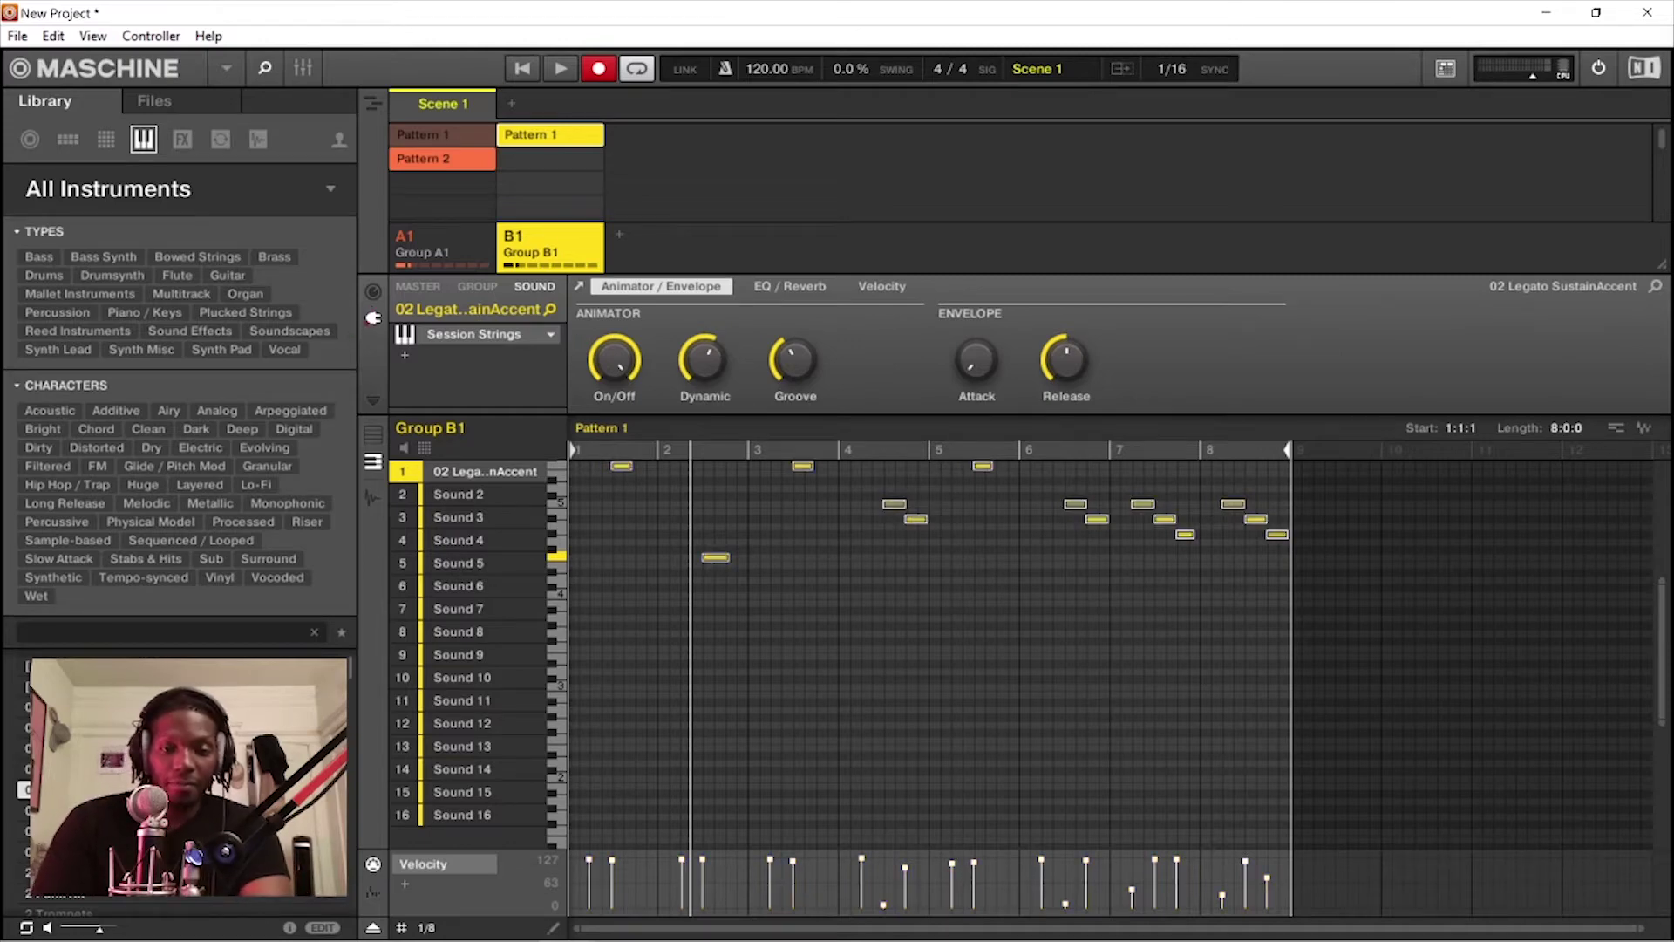
left_click_drag(861, 858, 861, 906)
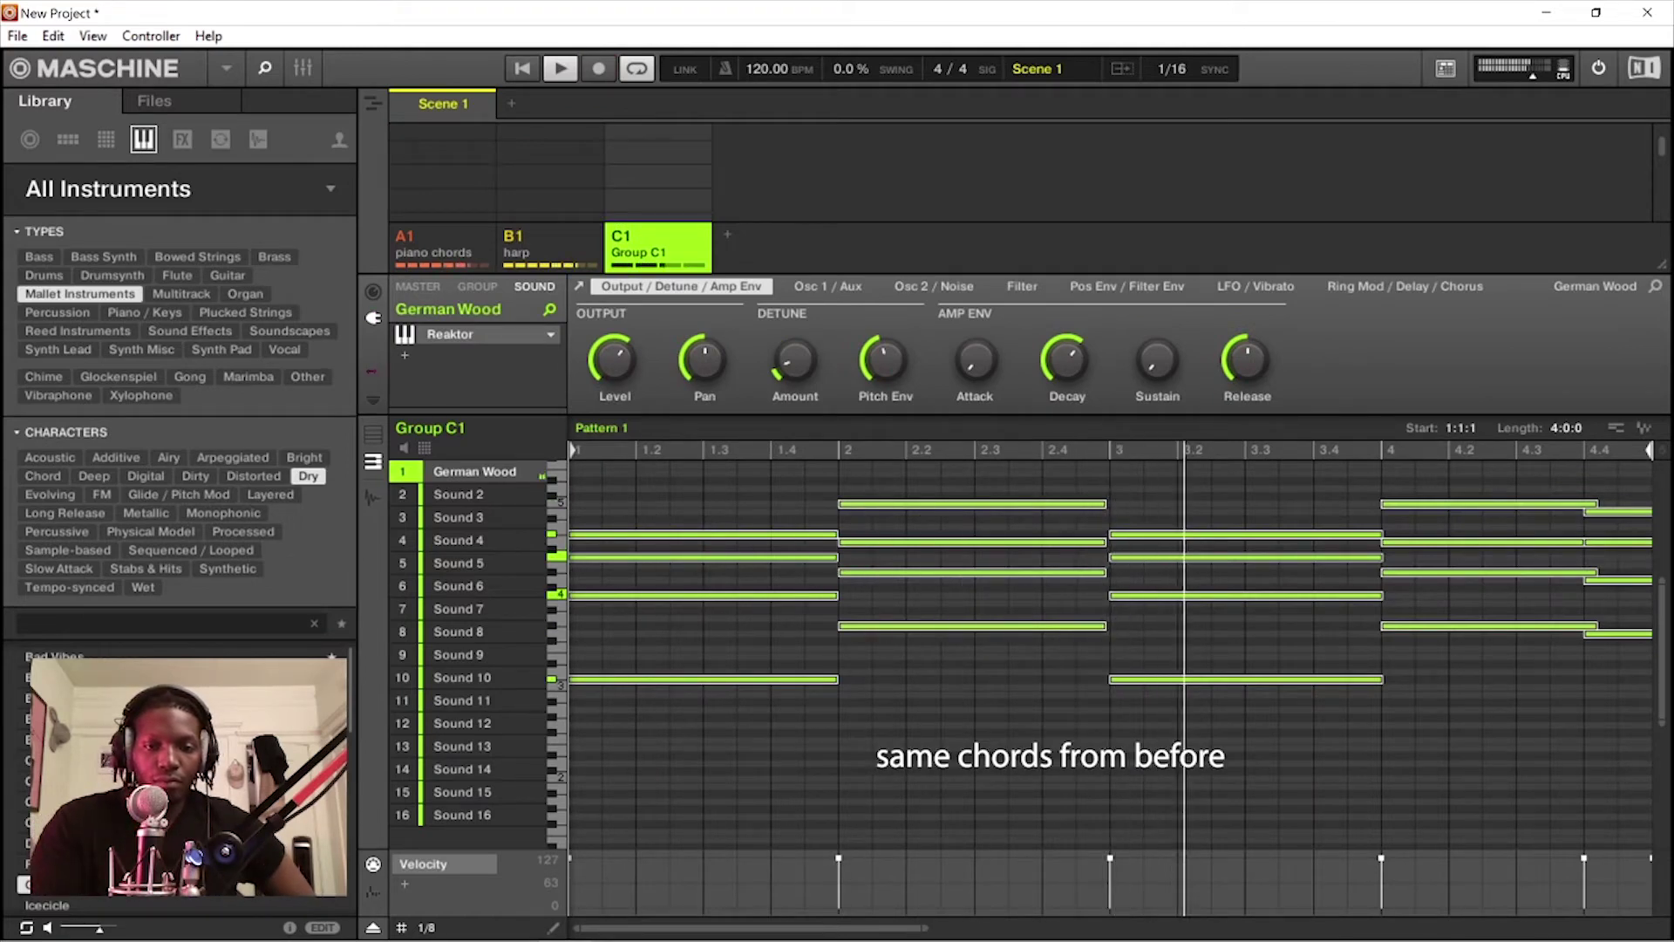
Load the CDK - El Kick2.wav sample into Group F1 and create Pattern 1 for that group
scroll(1107, 654, "down", 2)
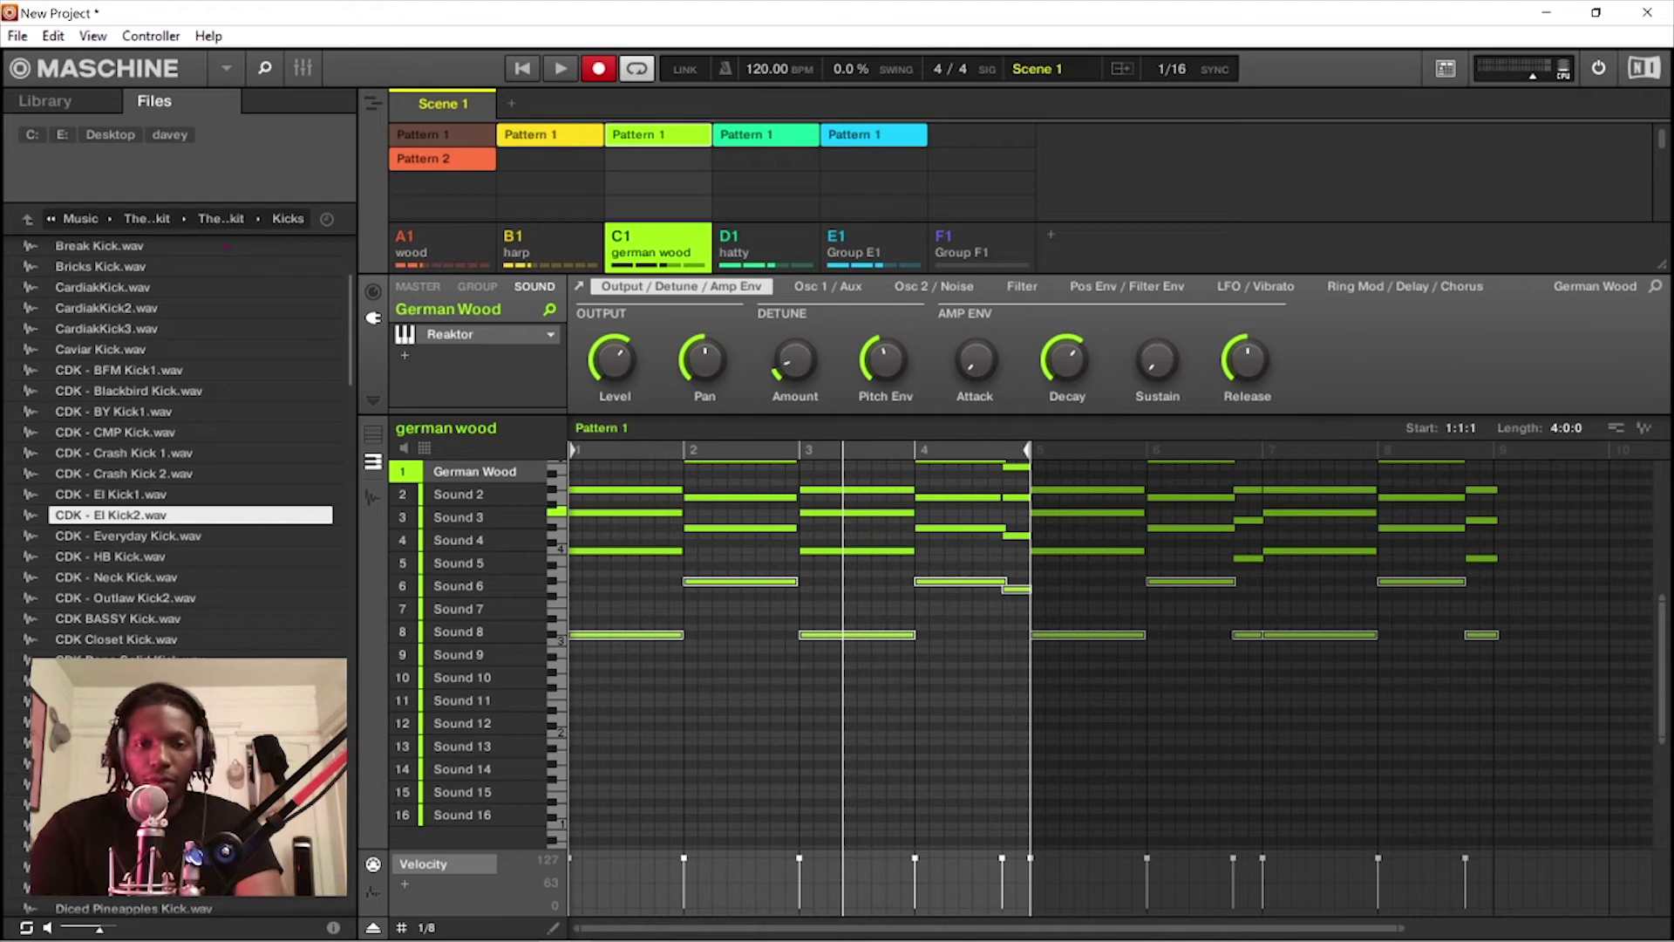
left_click_drag(980, 207, 980, 245)
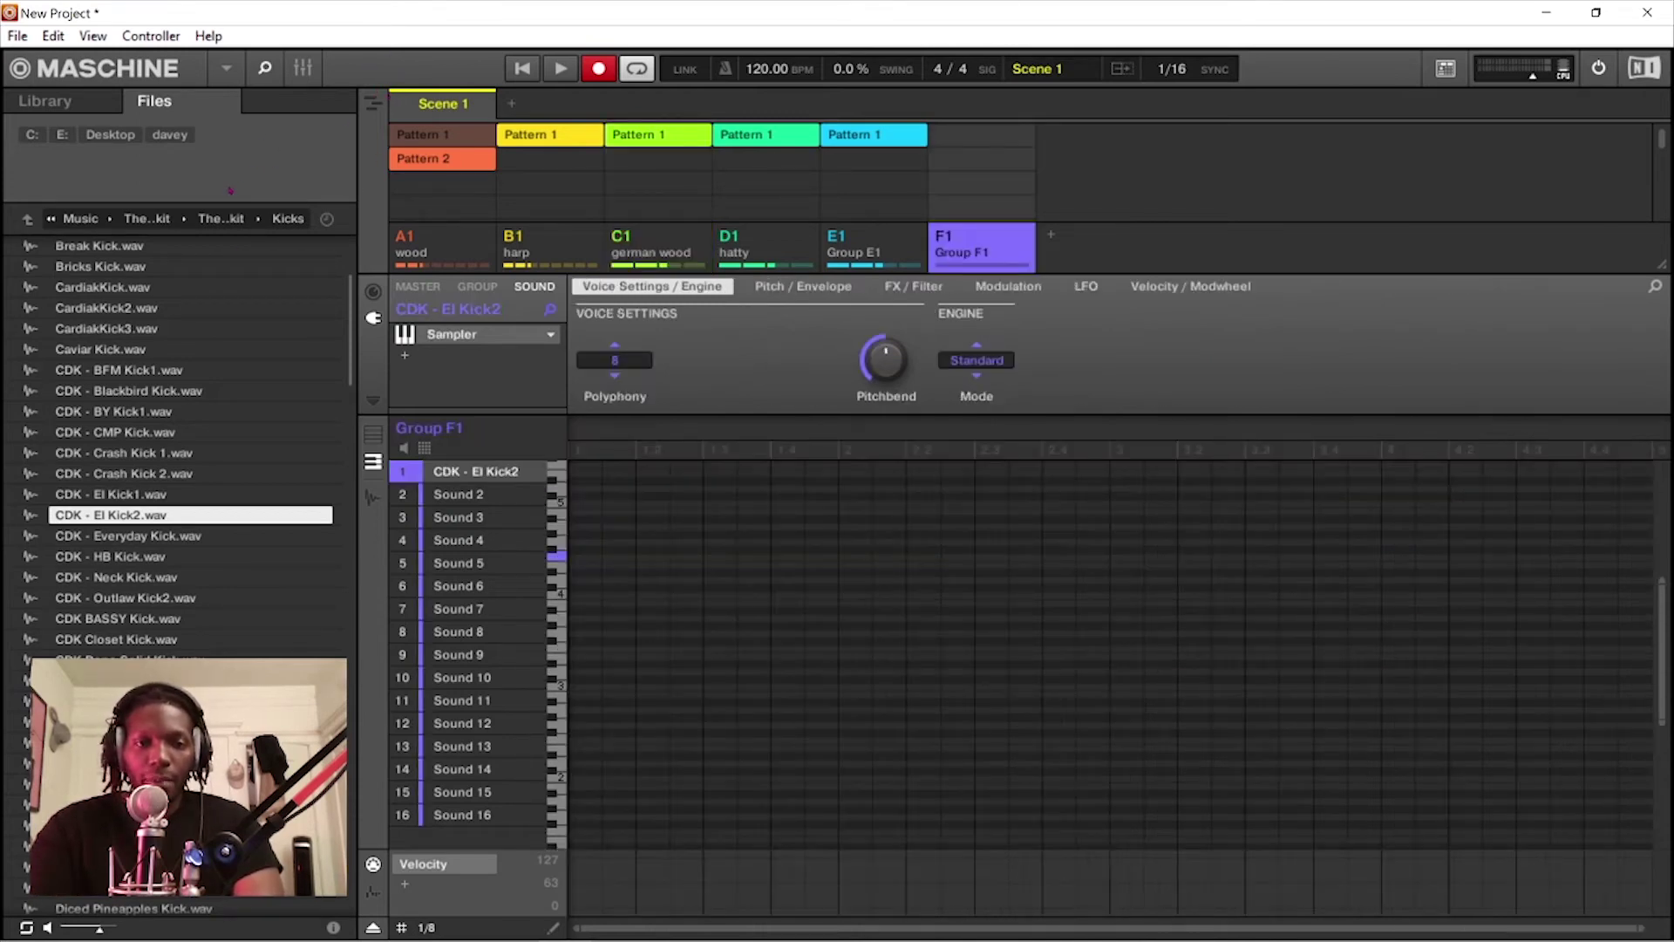
left_click(981, 134)
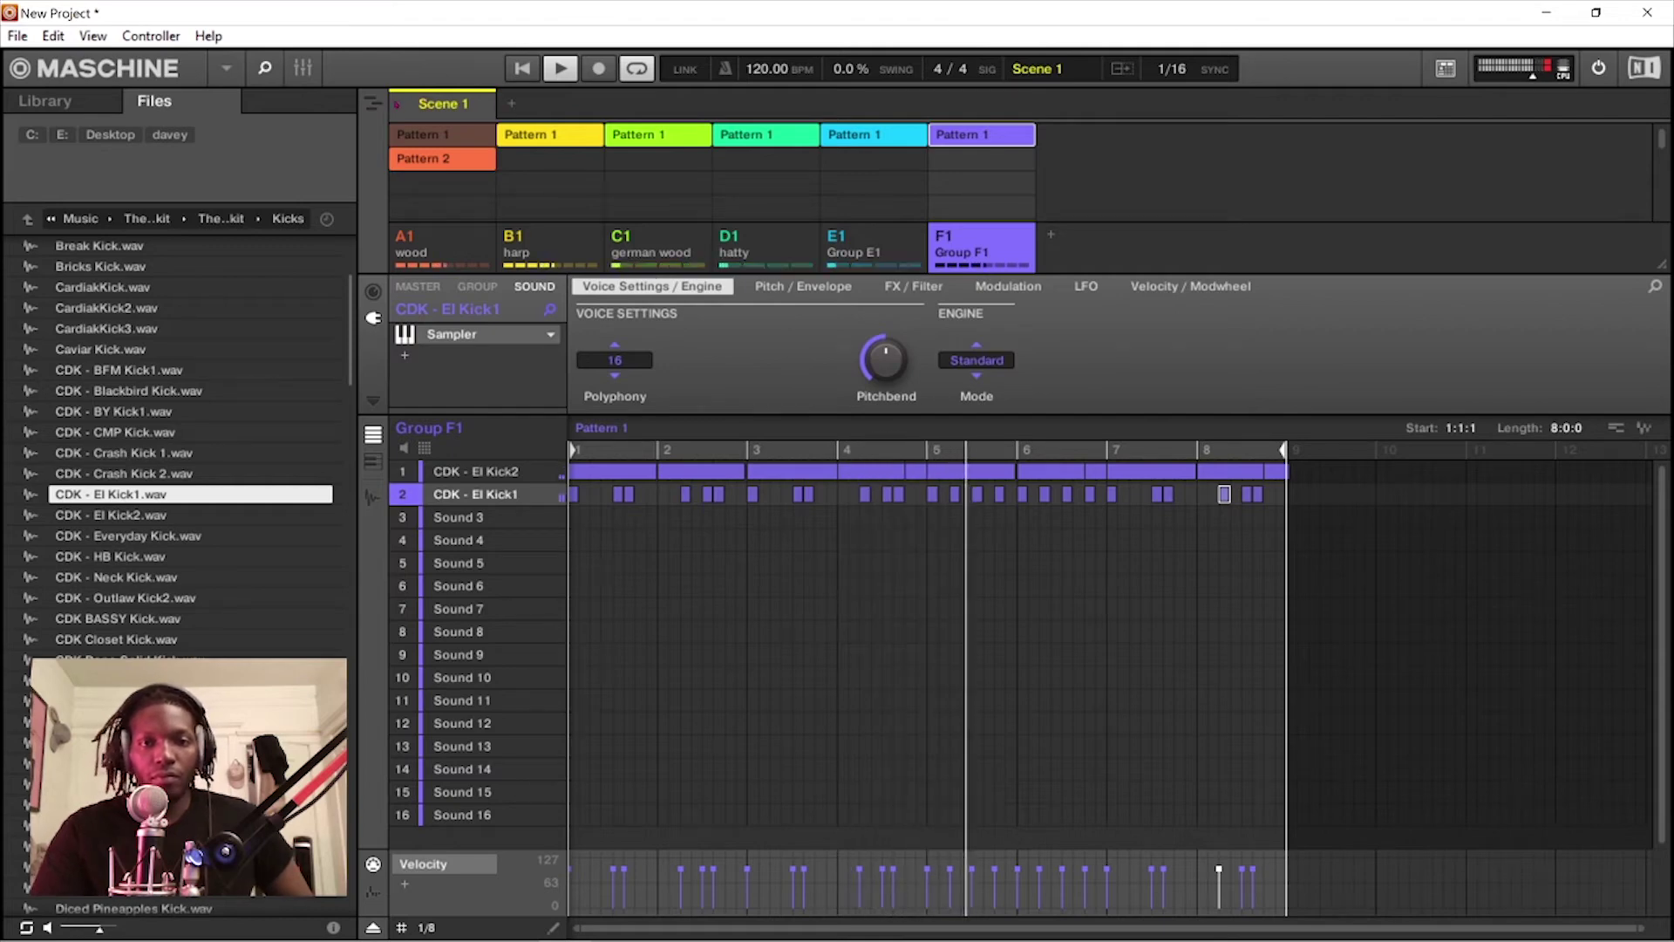
Rename Group F1 as "kick drumz"
right_click(984, 249)
left_click(1024, 528)
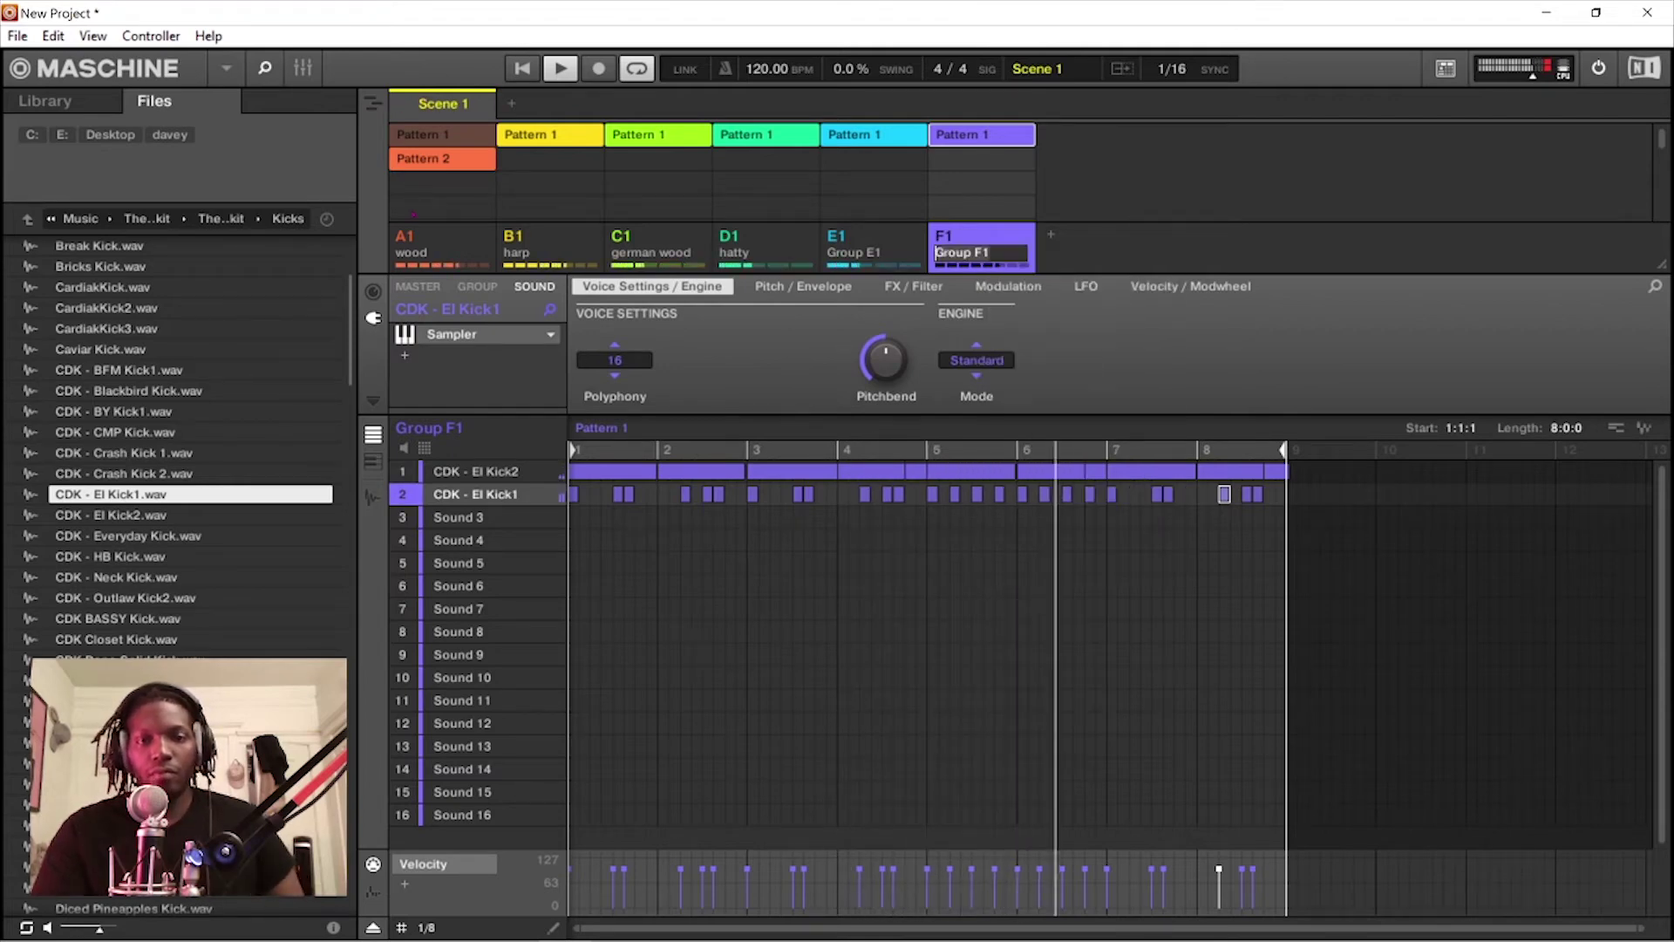
type("kick d")
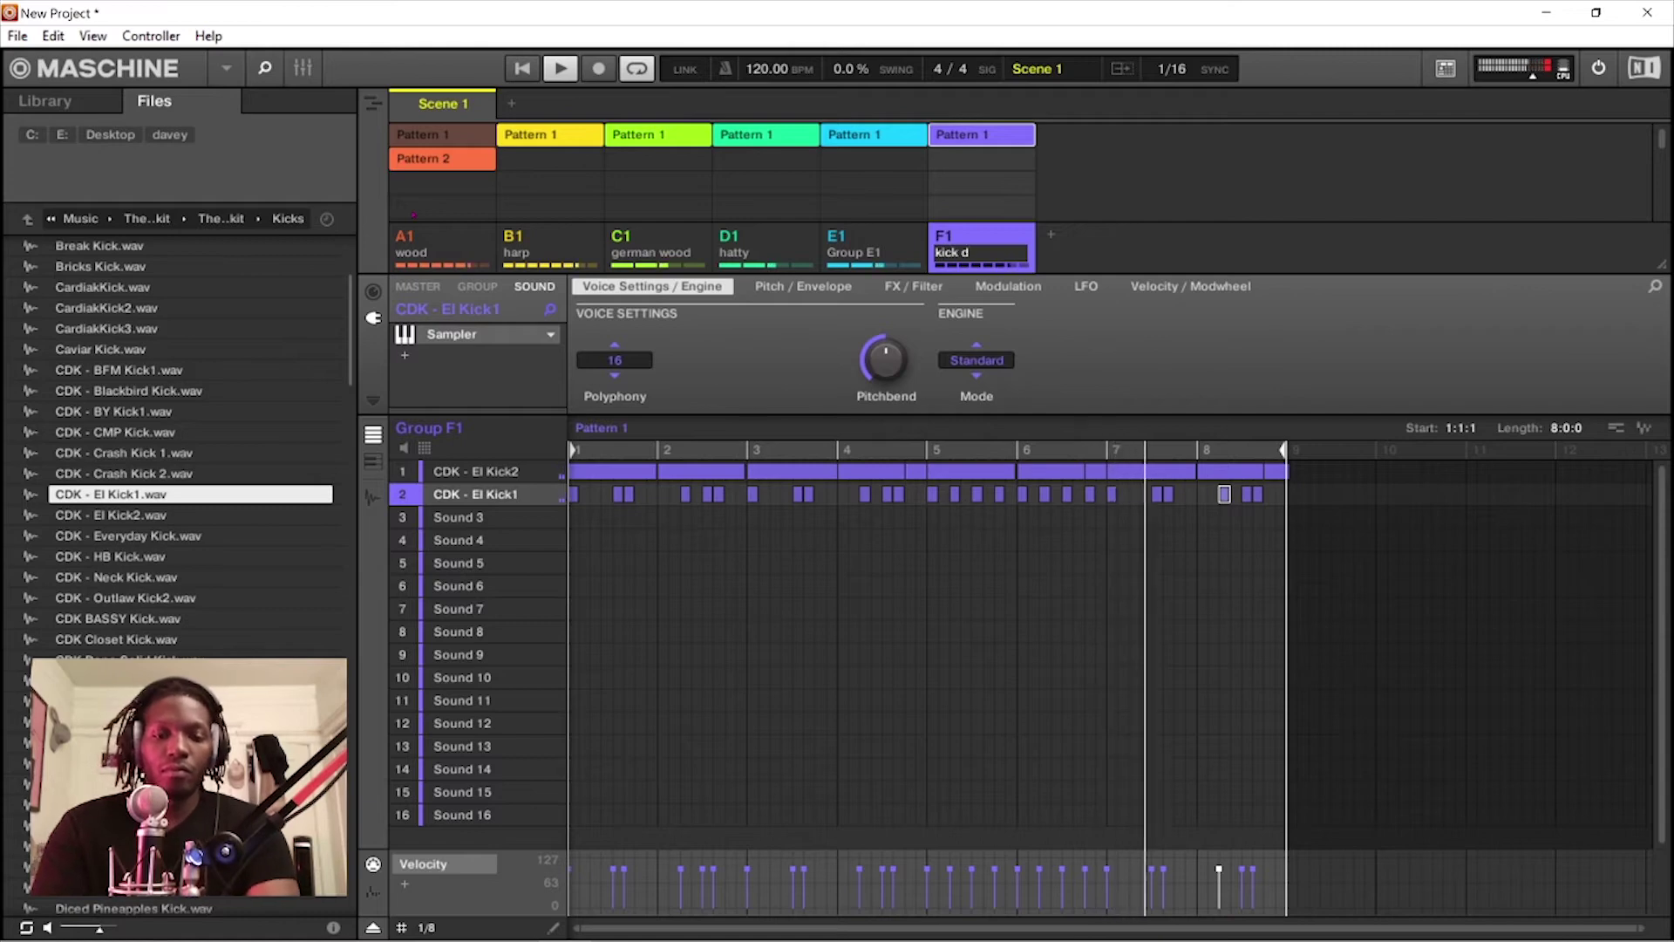
type("riumz")
key("Return")
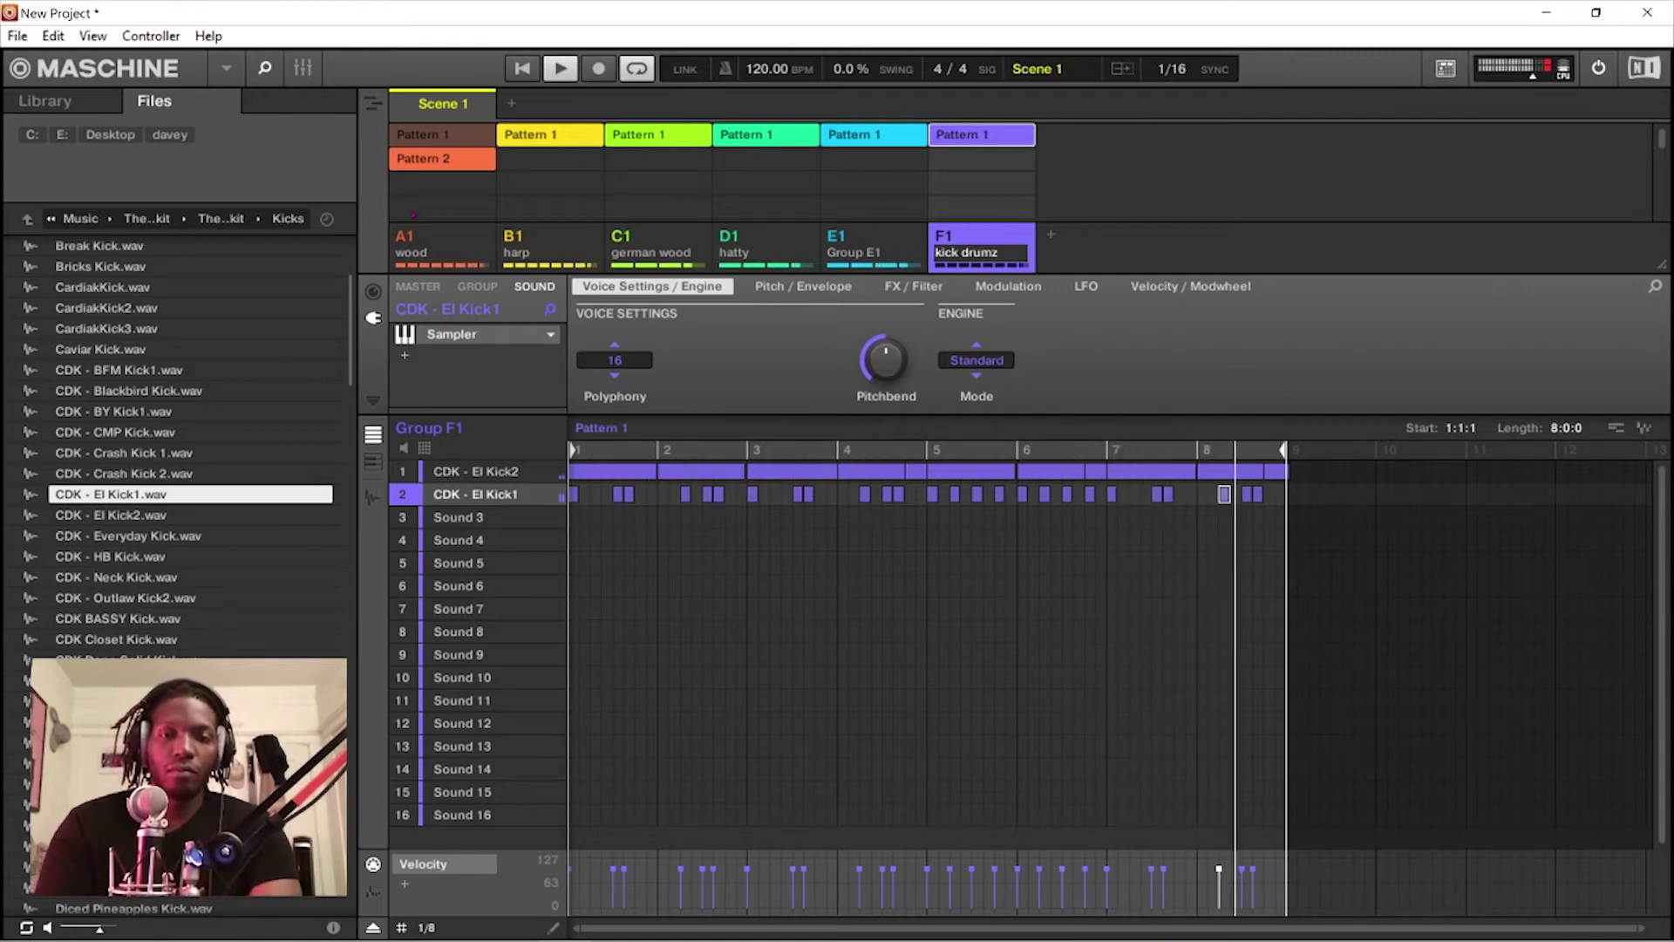
Stop playback, add a new group, and load Lean Wit It 808.wav from the drum kit's 808s folder into its first sound
key("space")
left_click(1050, 234)
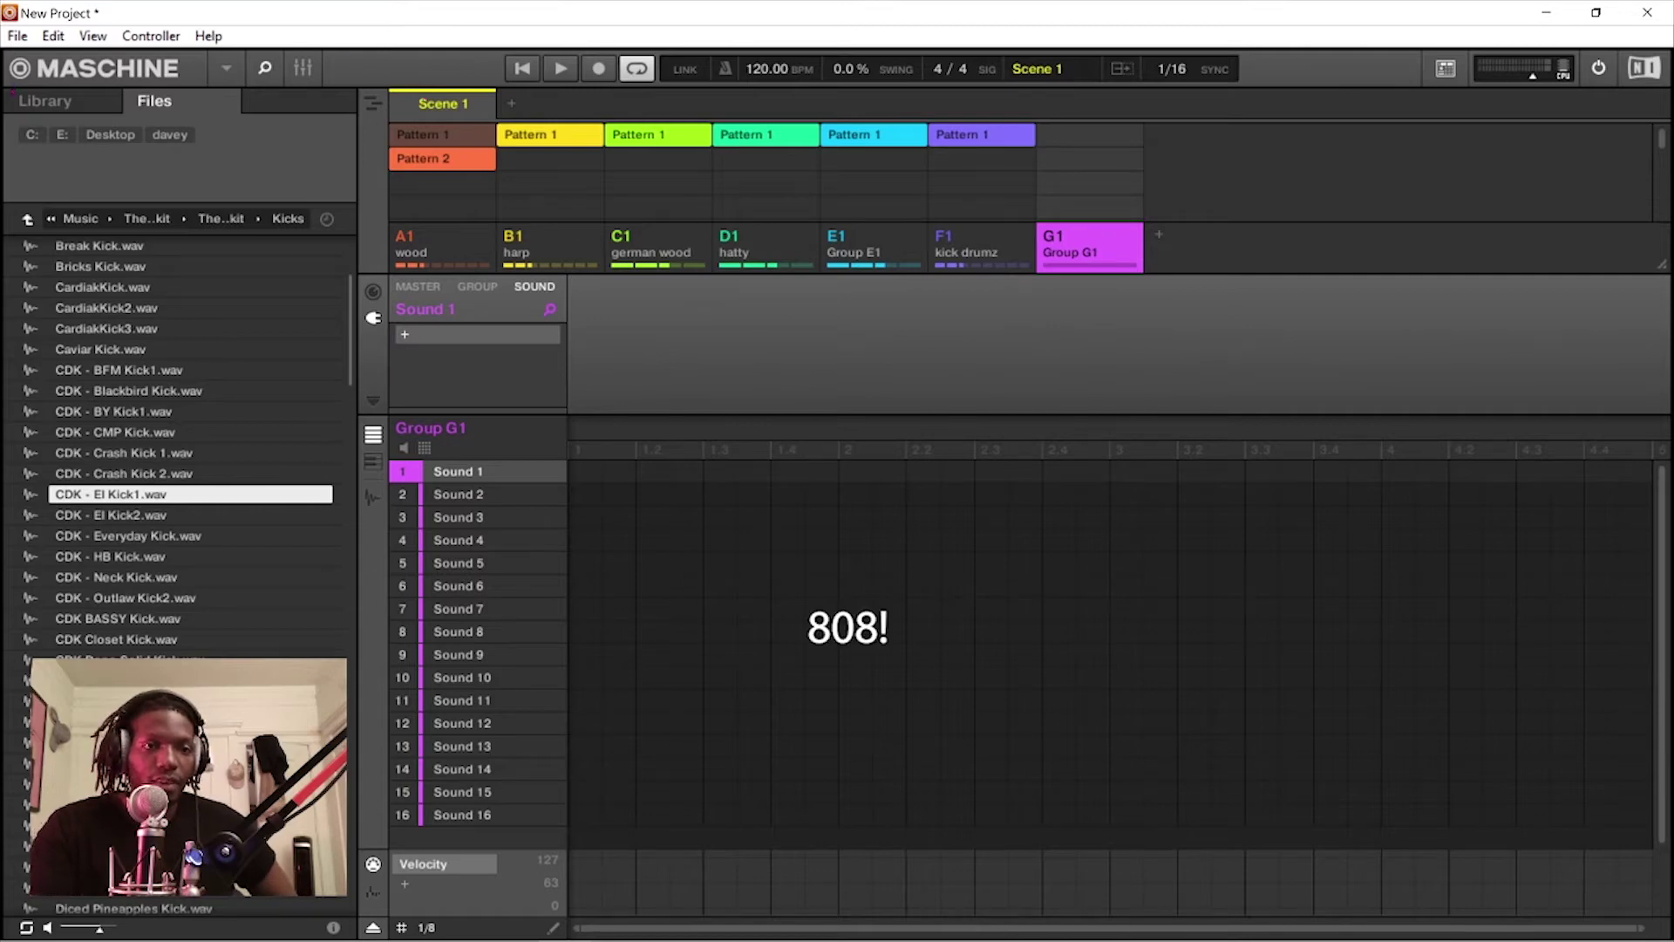
left_click(27, 218)
left_click(69, 246)
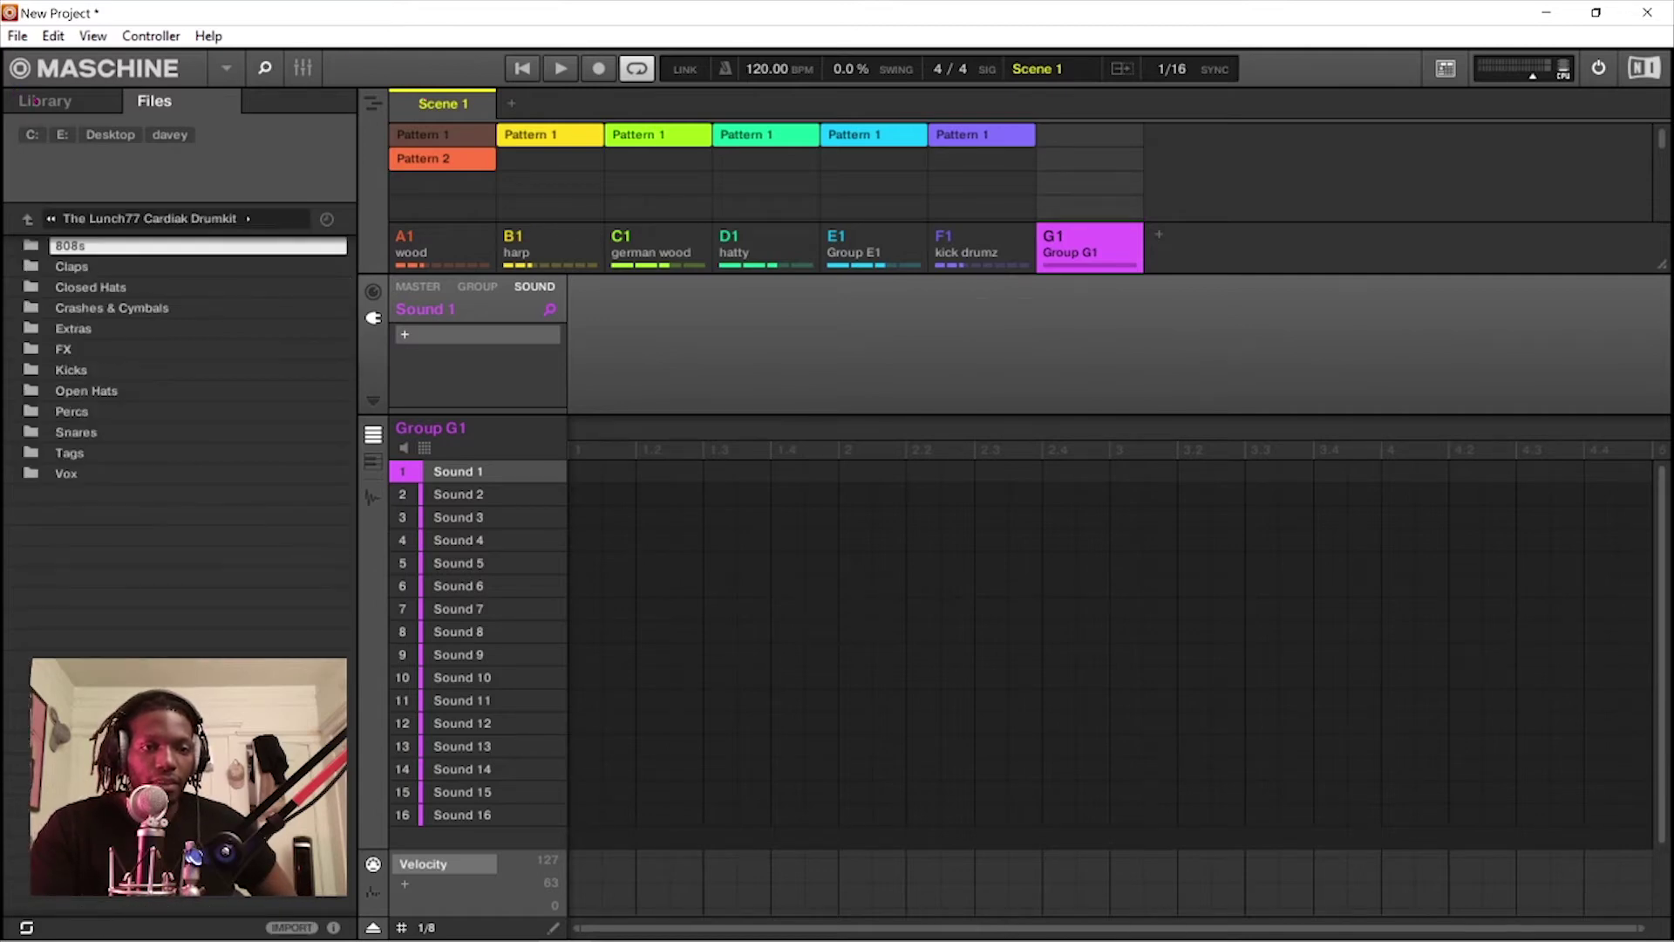
double_click(70, 246)
left_click(91, 391)
left_click(112, 536)
double_click(111, 536)
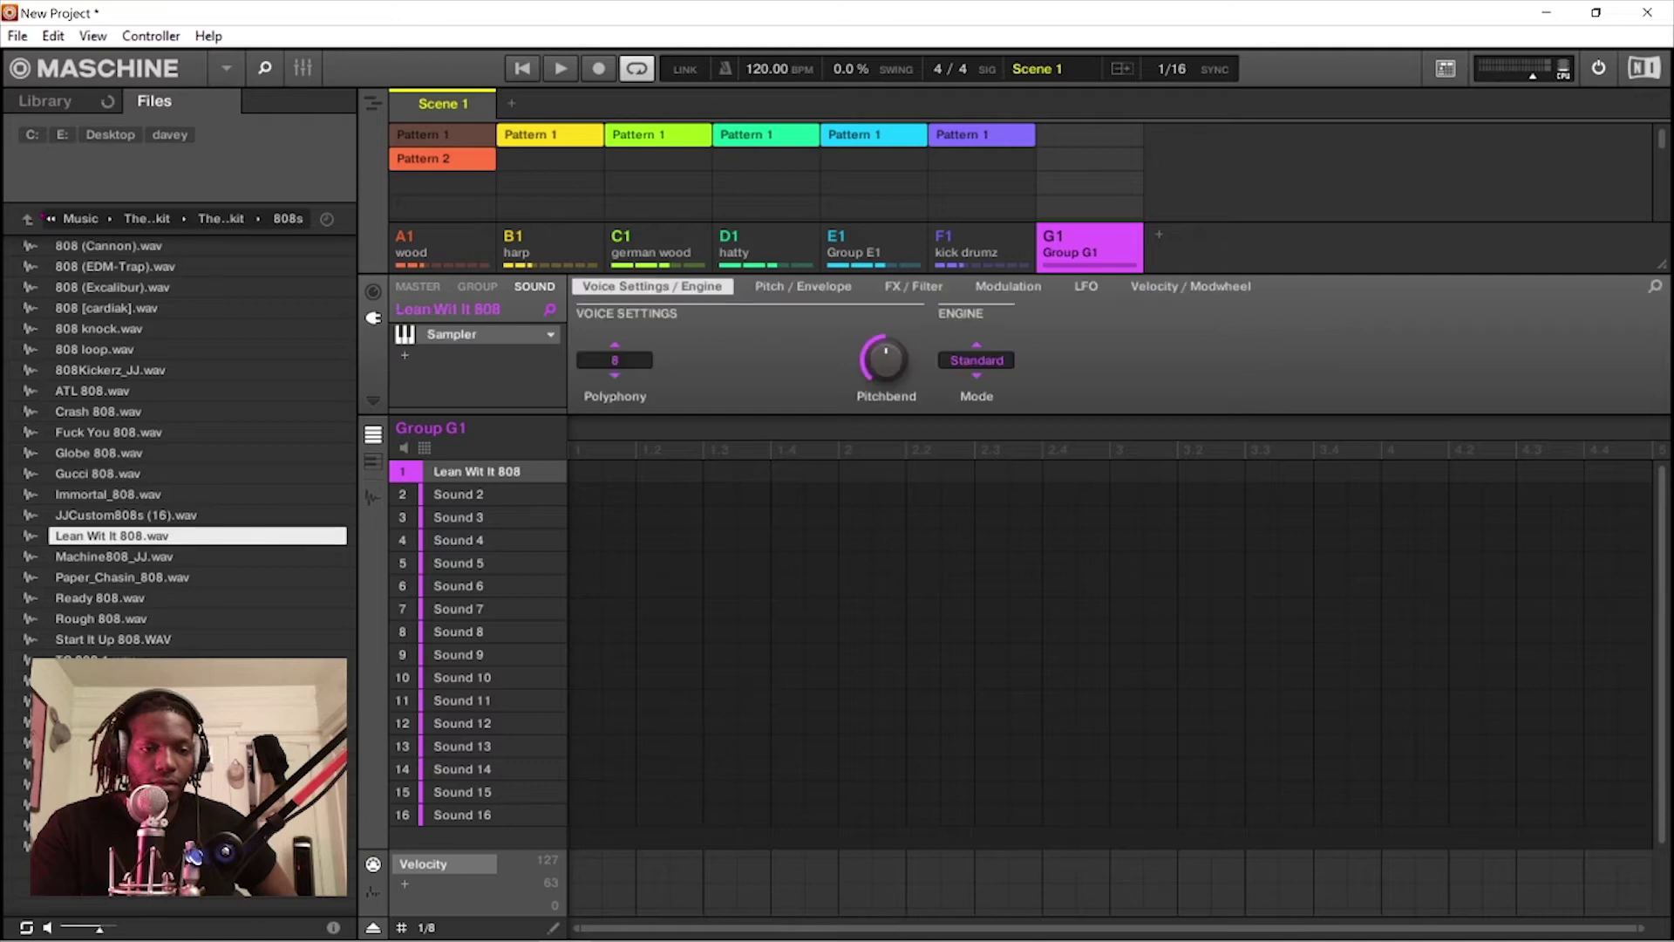
Audition the 808 samples listed above Lean Wit It 808.wav, up past Immortal_808.wav
key("Up")
key("Up")
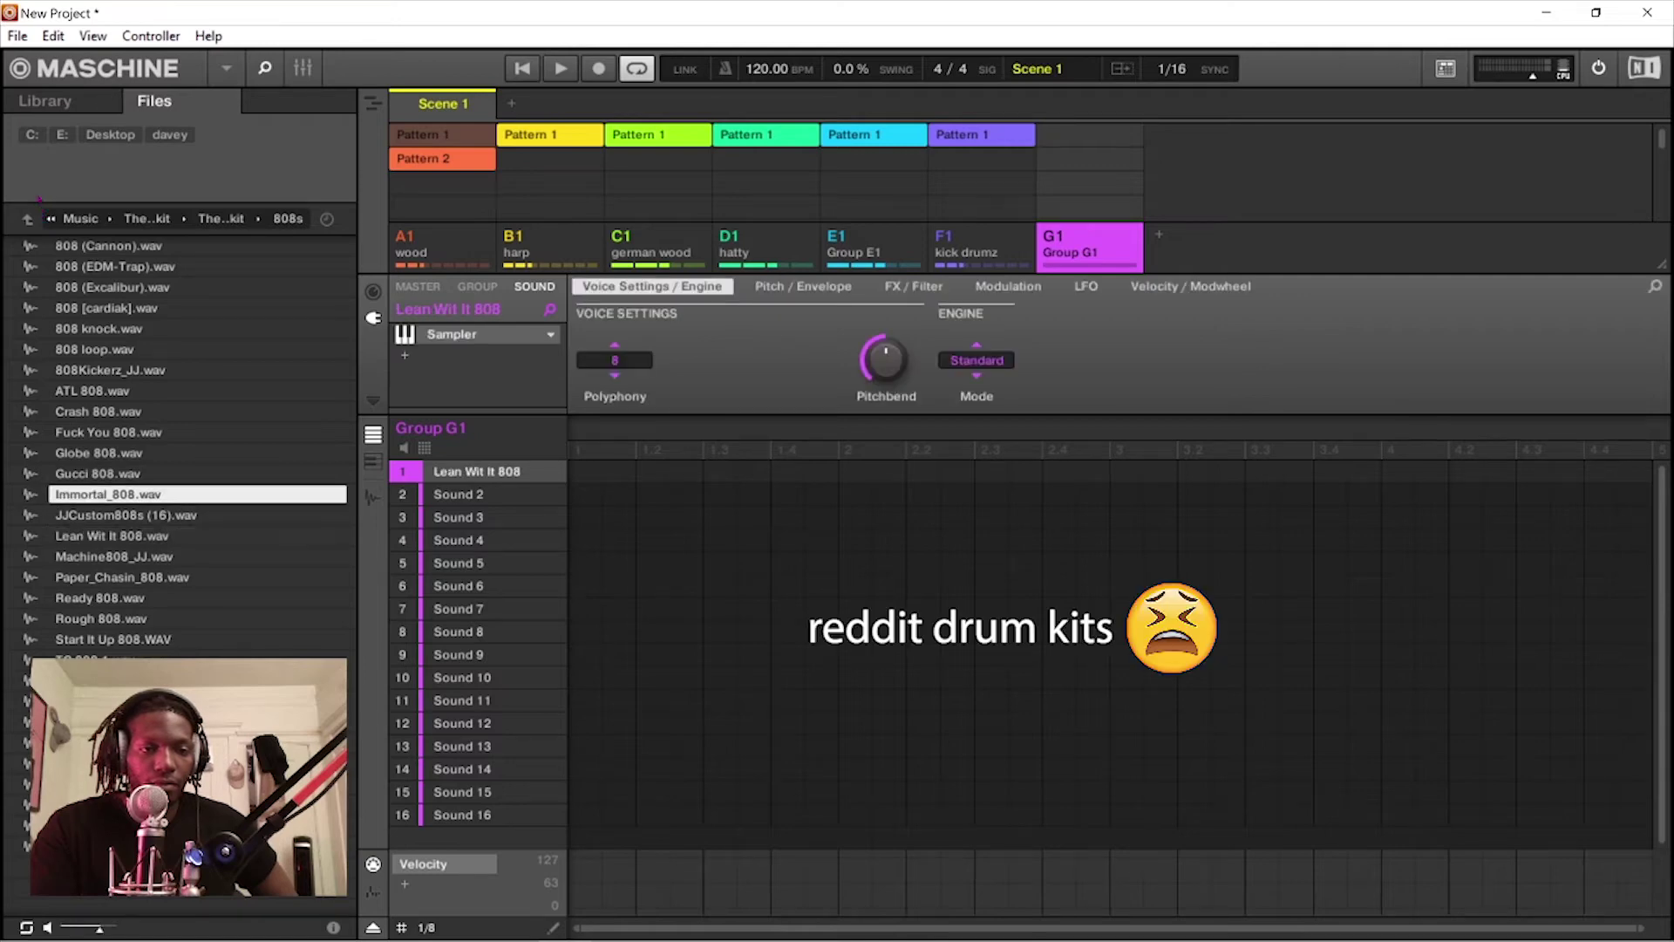
key("Up")
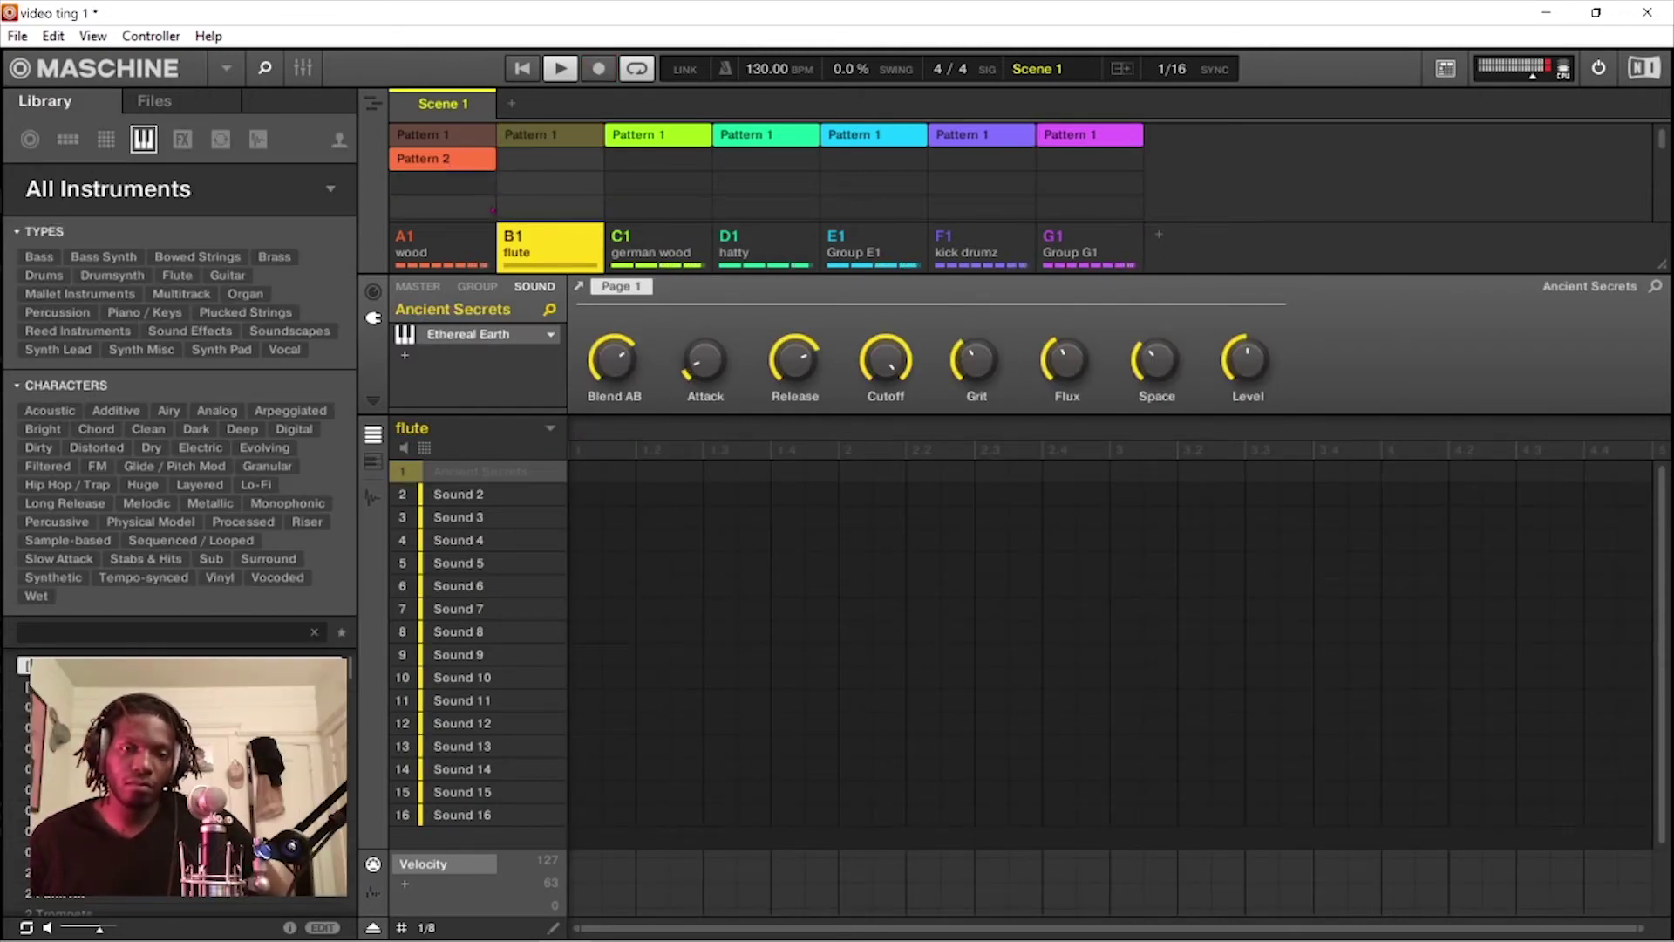
Toggle Pattern 1 of groups D1 and E1 in Scene 1 during playback
left_click(789, 138)
left_click(831, 134)
left_click(830, 133)
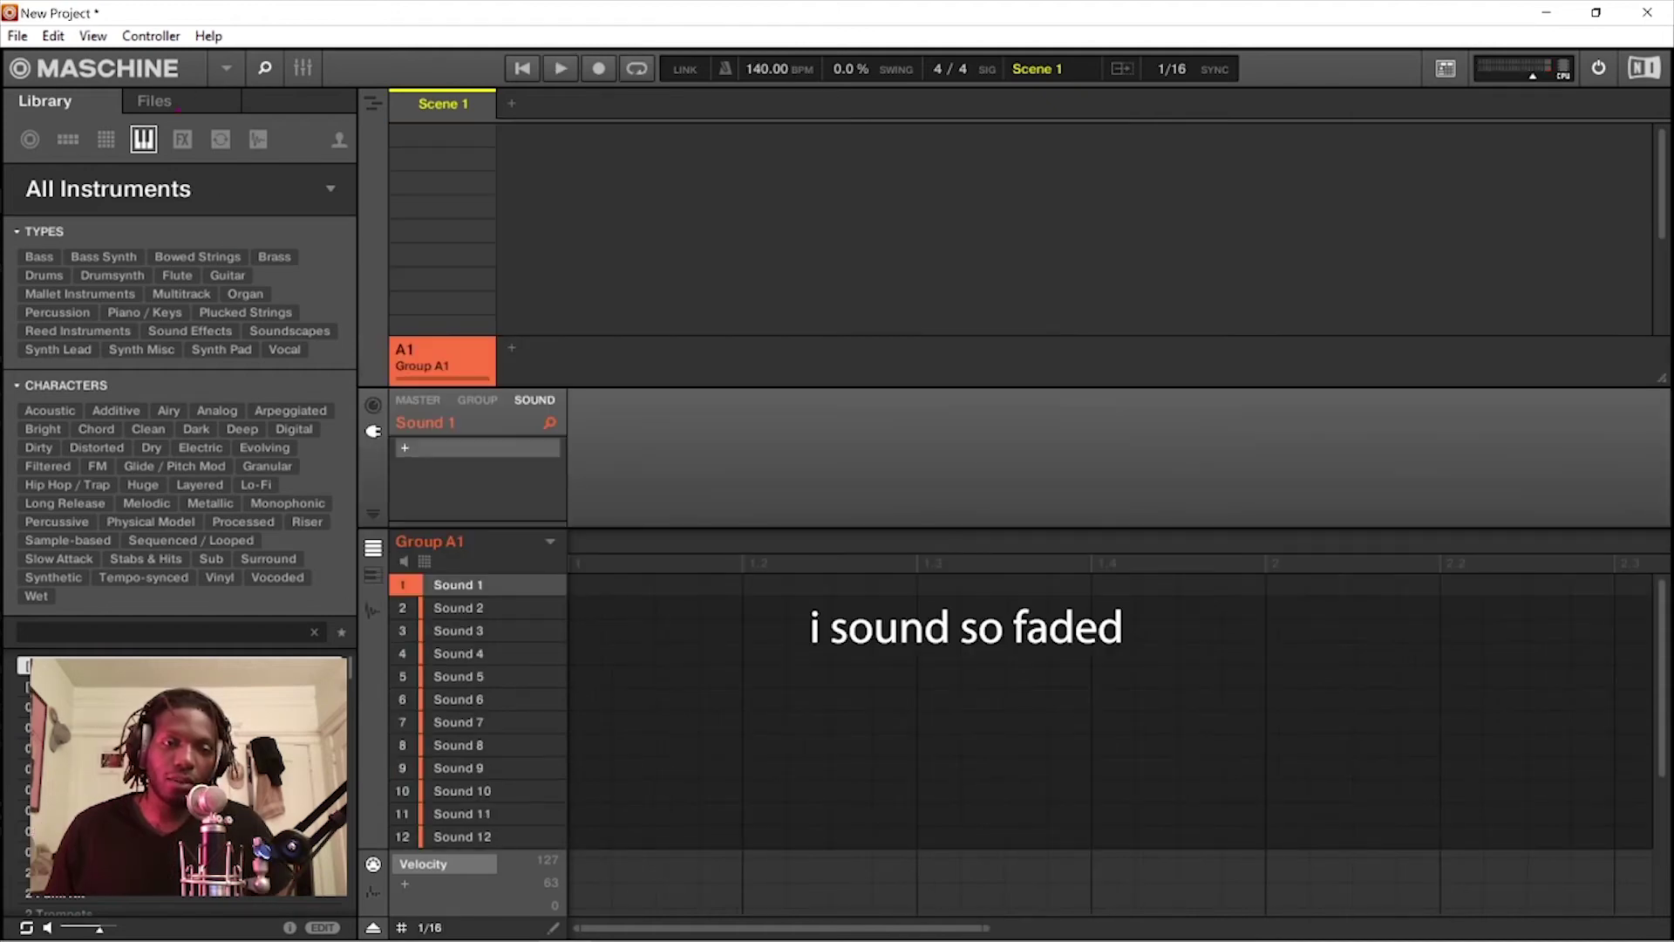
Browse the sample files and go up from the 808s folder to the drum kit folder
left_click(155, 100)
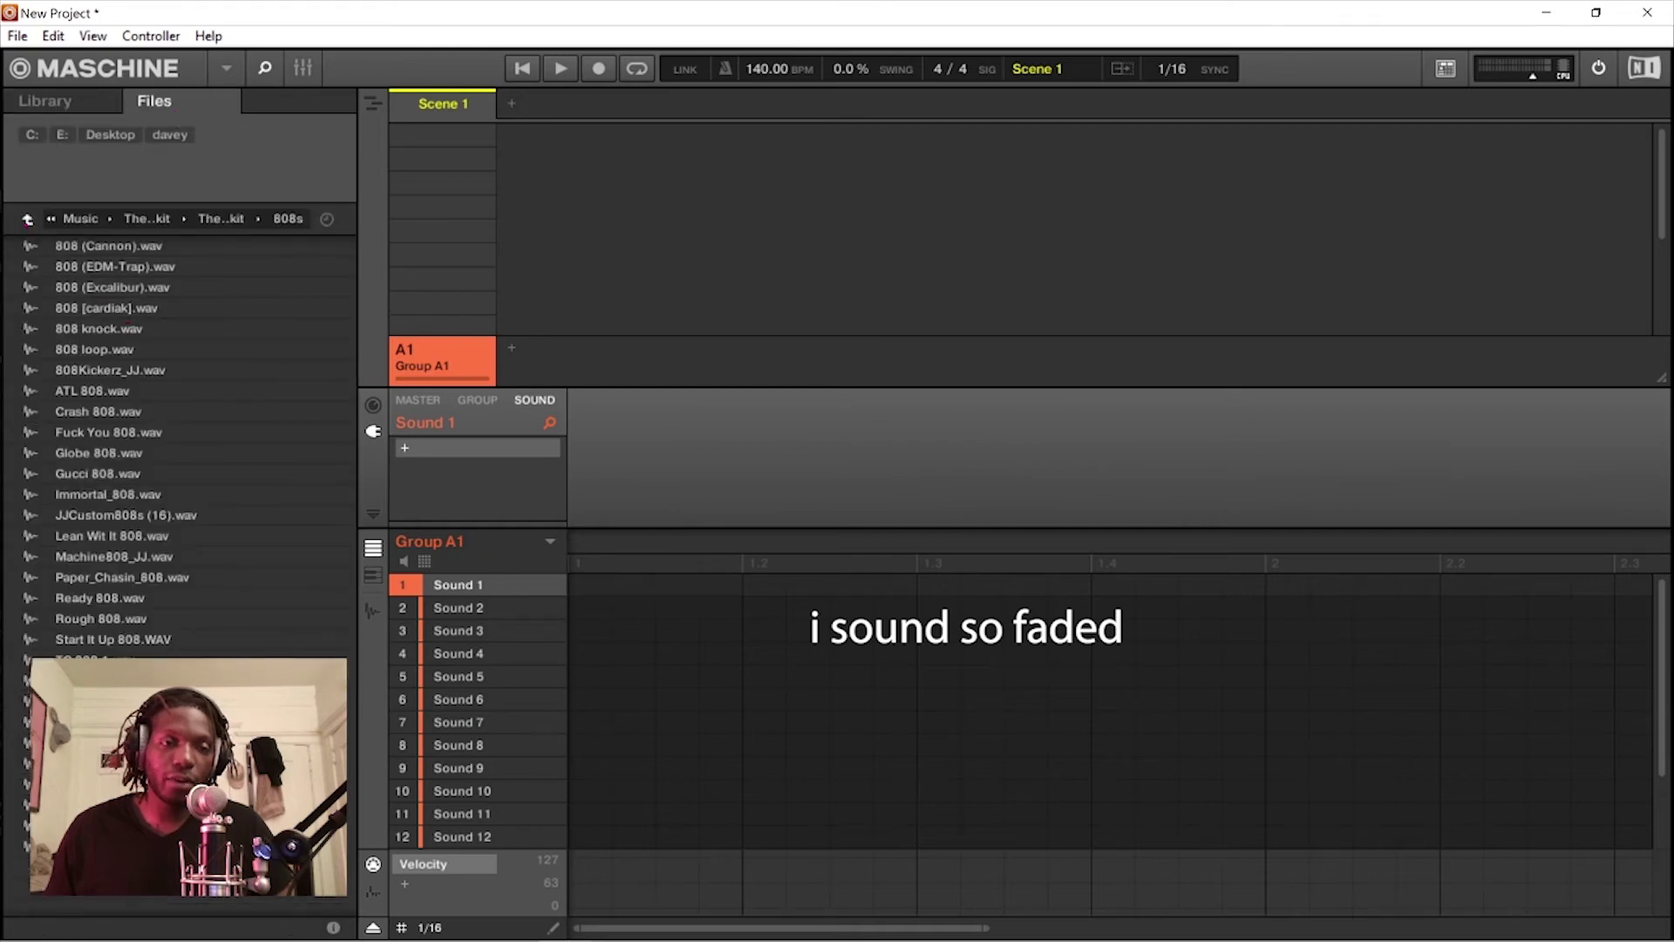
left_click(27, 219)
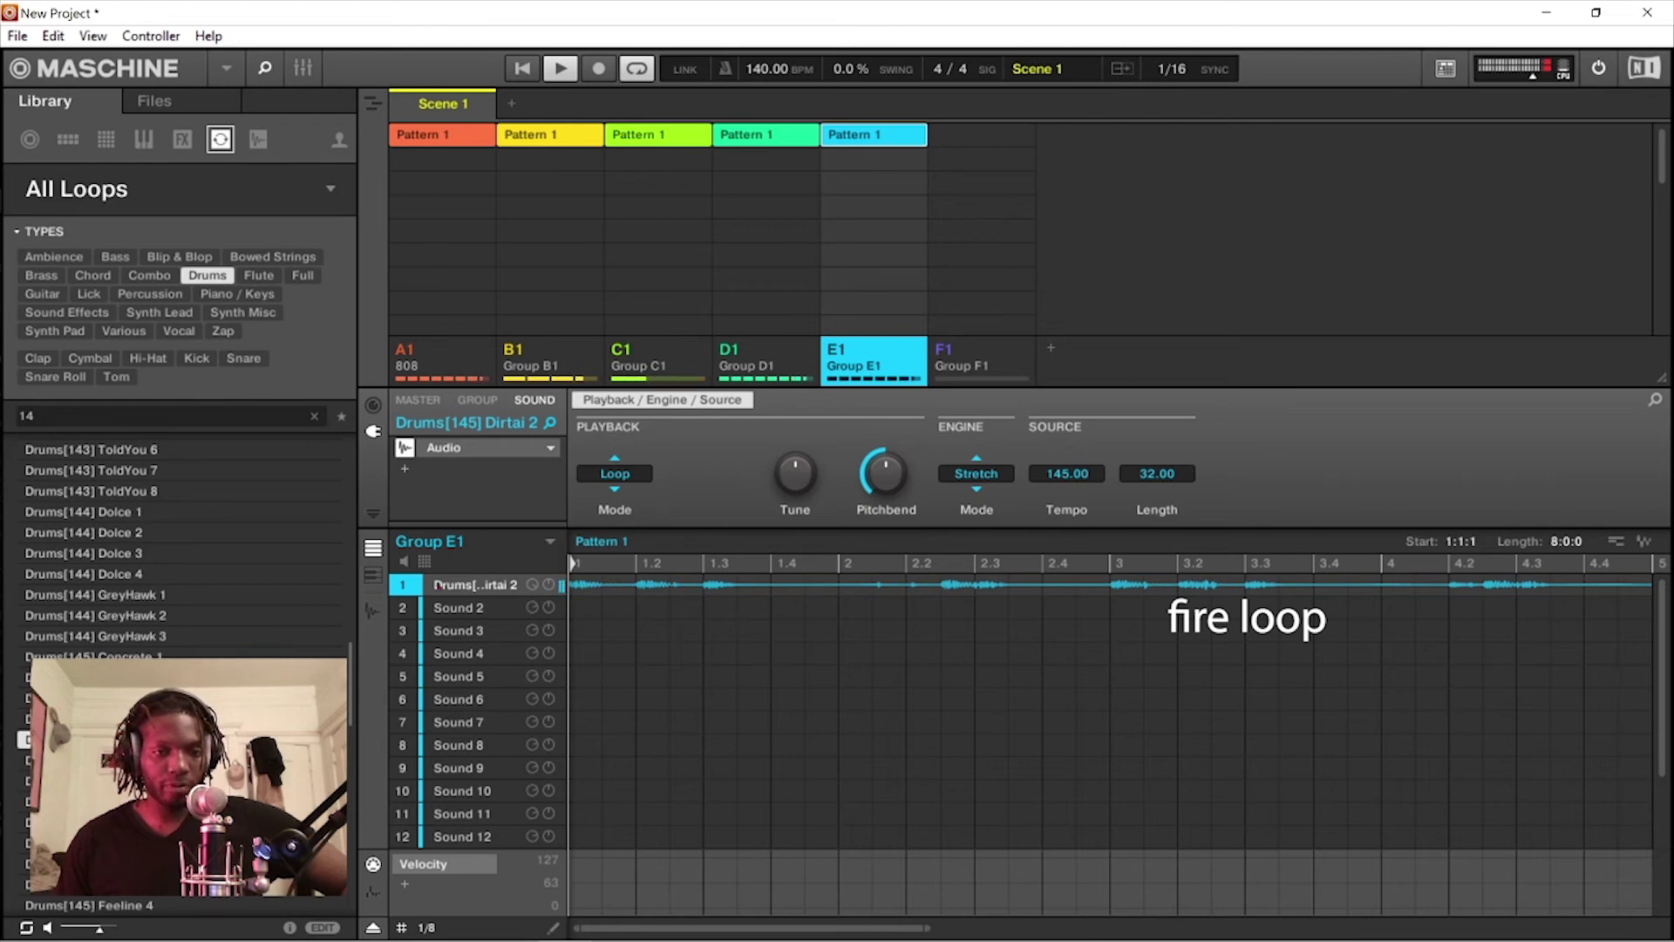
Add the internal Distortion effect to the Drums[145] Dirtai 2 loop in Group E1
left_click(405, 469)
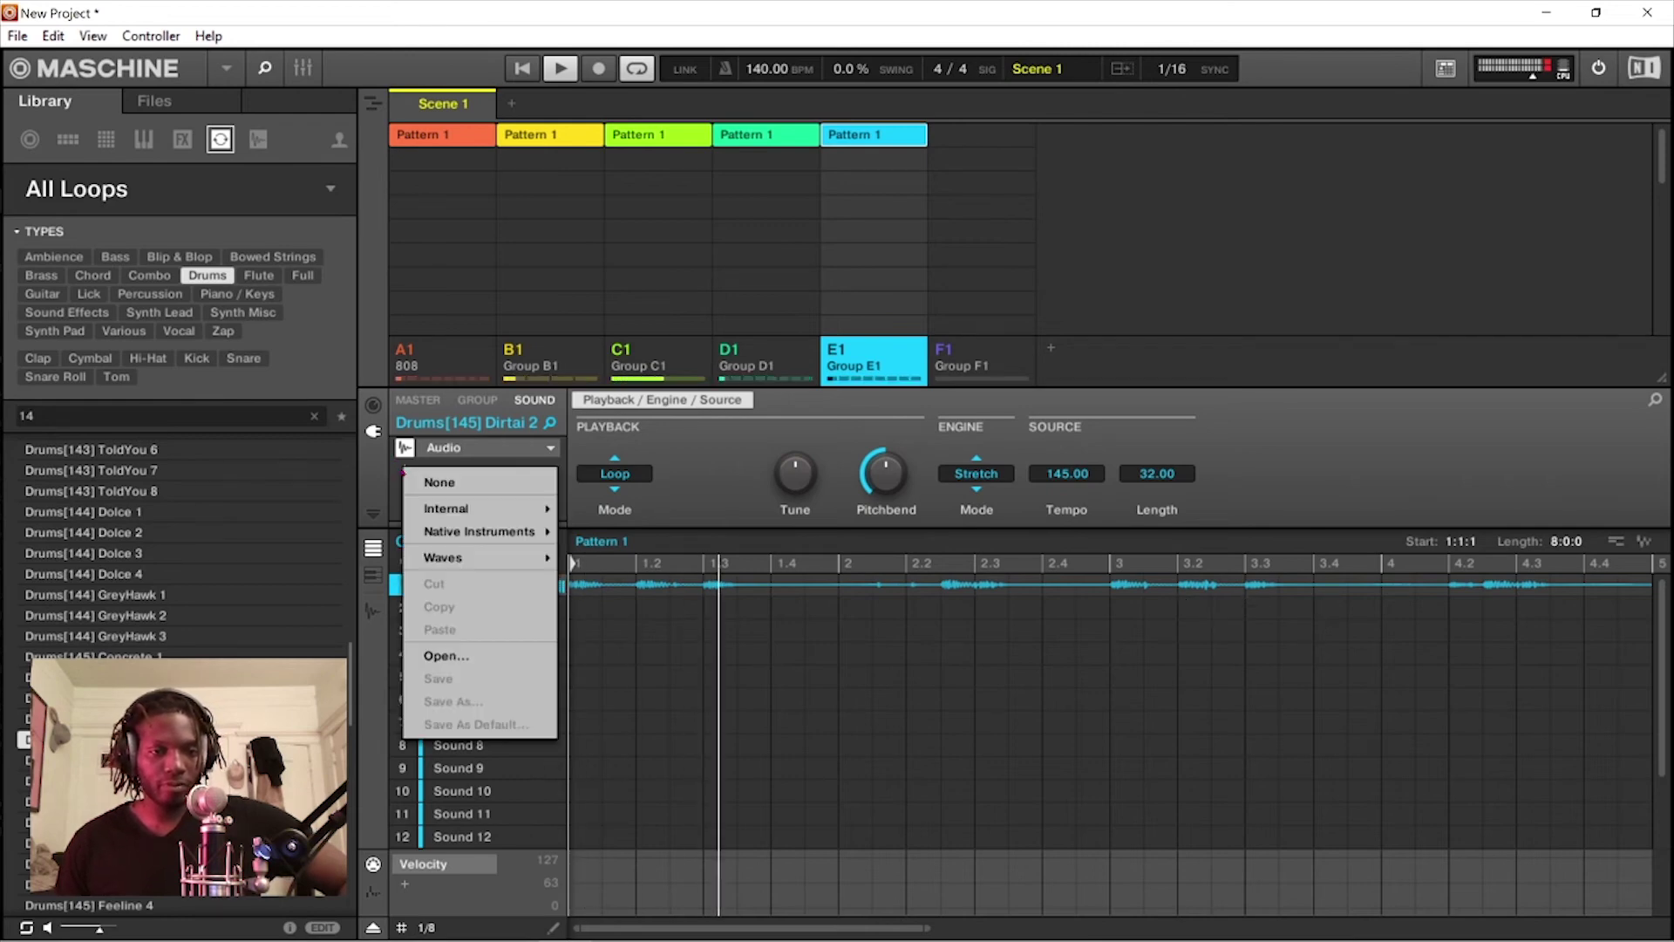
mouse_move(484, 508)
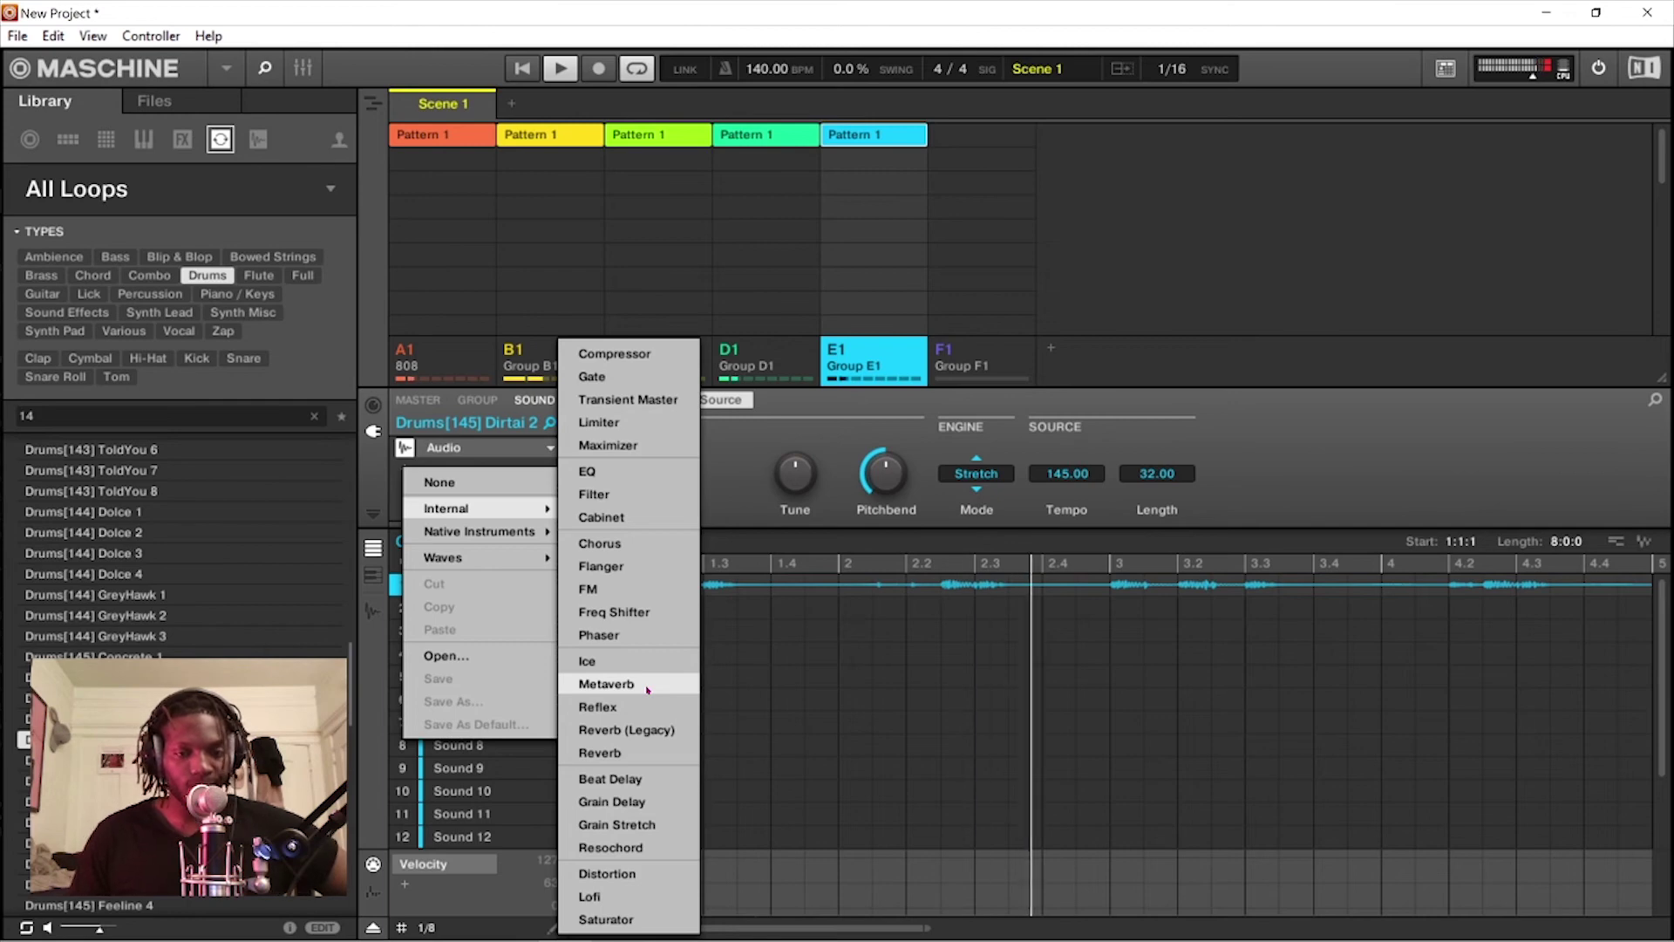
left_click(650, 877)
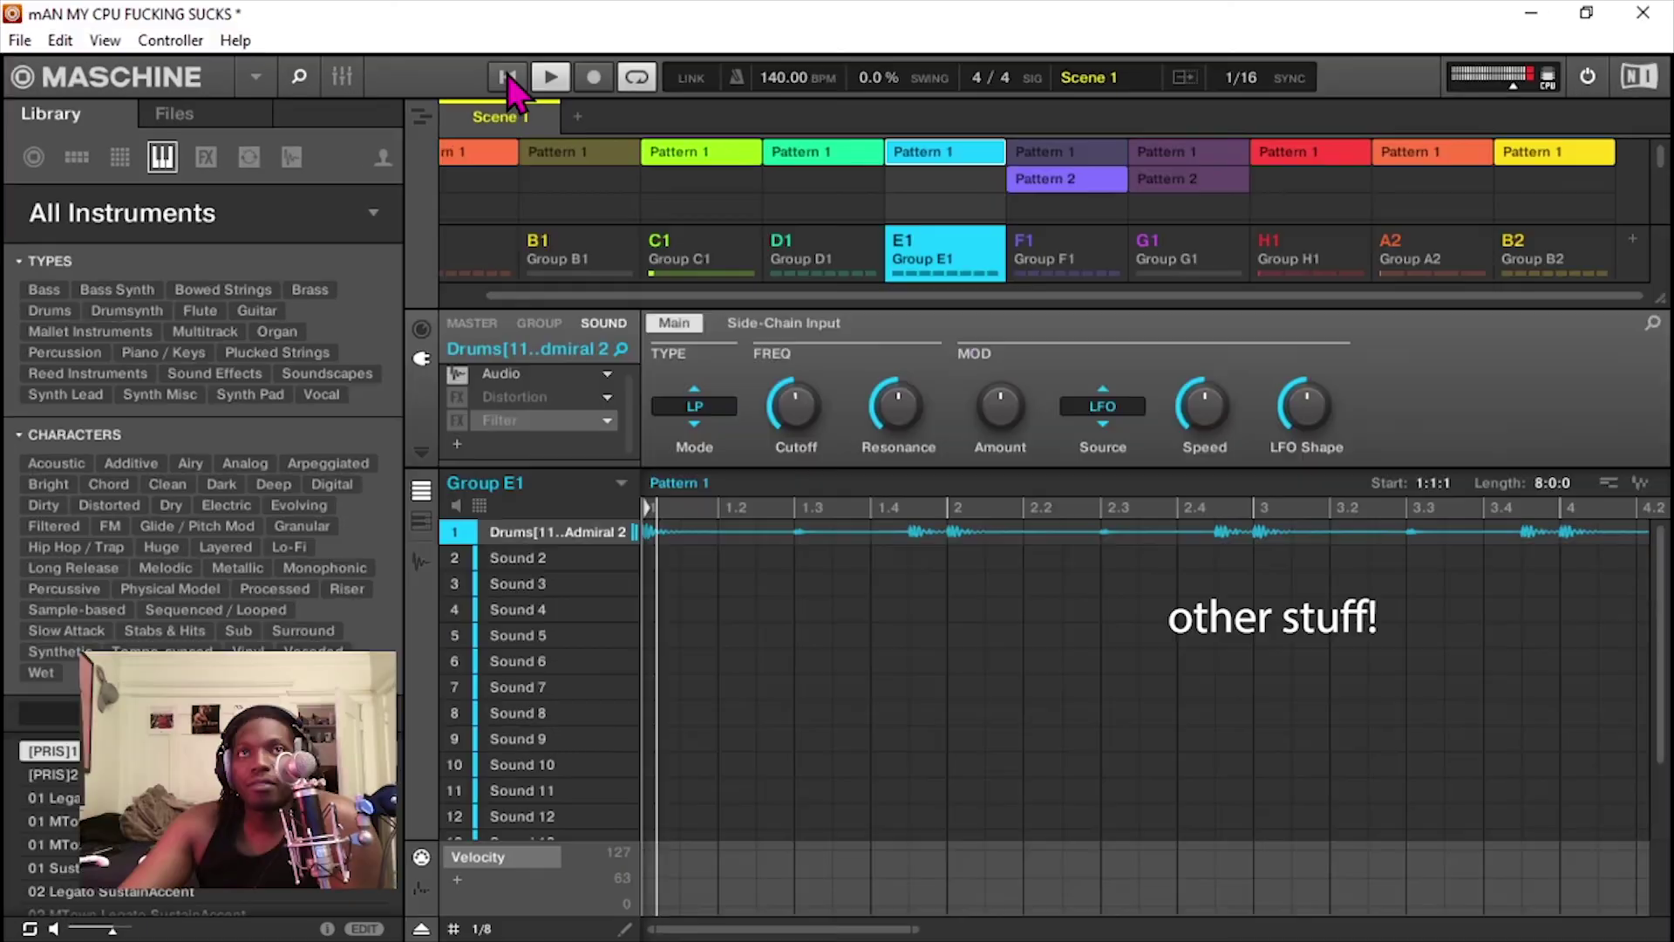
Activate Pattern 1 of Group B1 and Pattern 1 of Group G1 in Scene 1 during playback
left_click(585, 159)
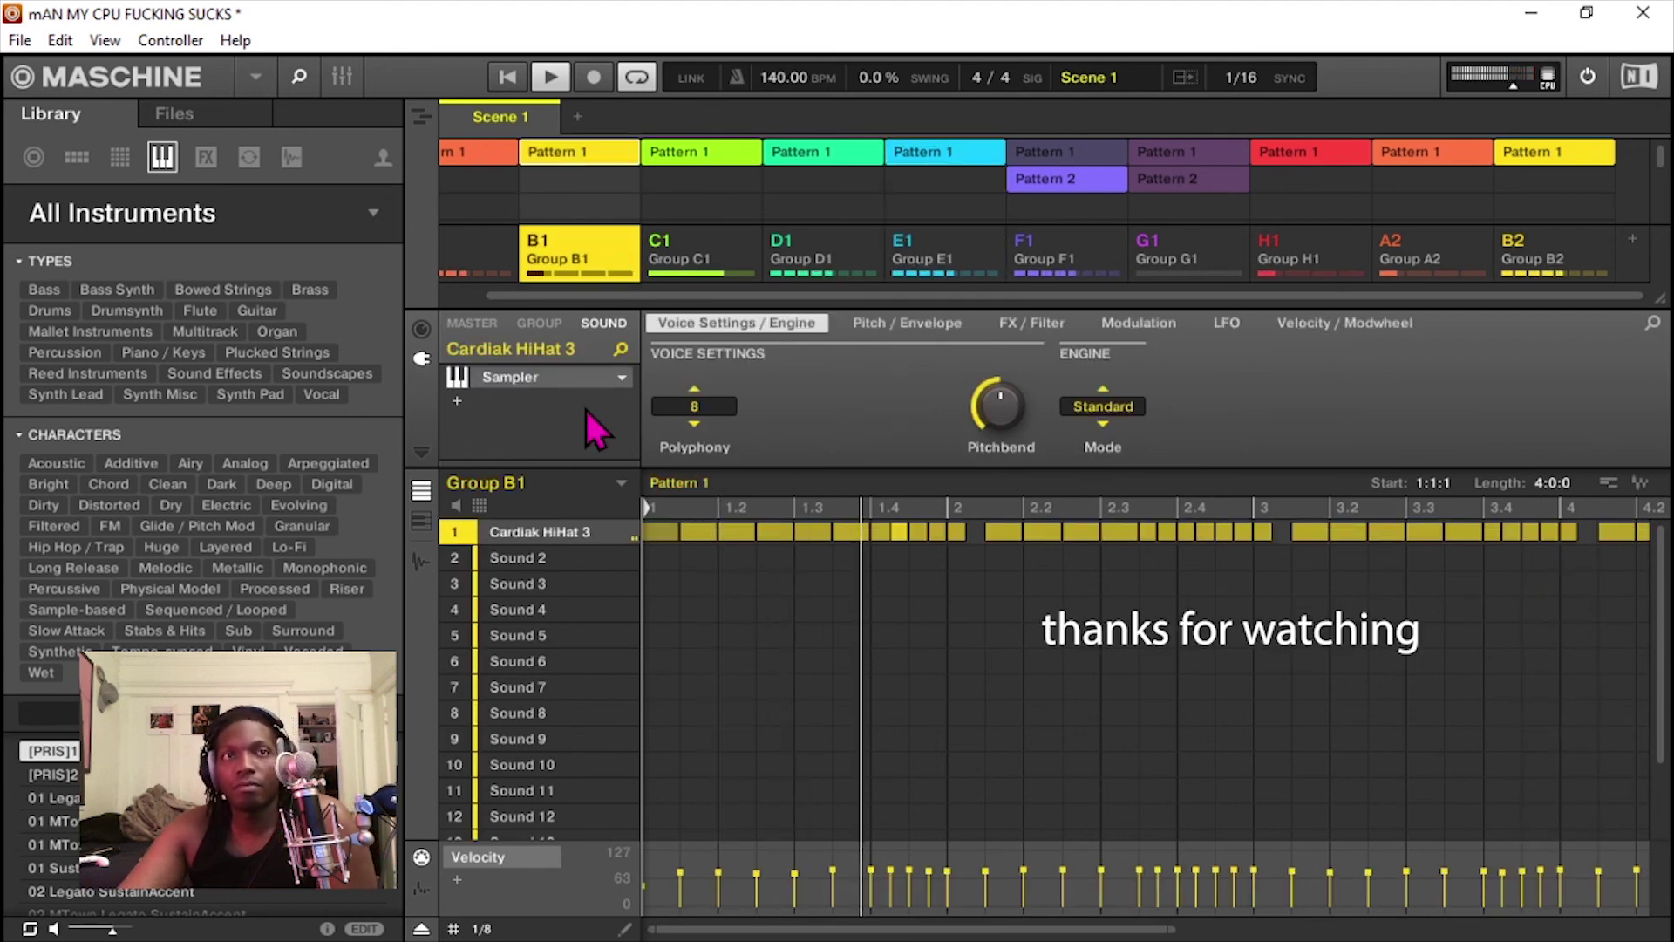
mouse_move(607, 530)
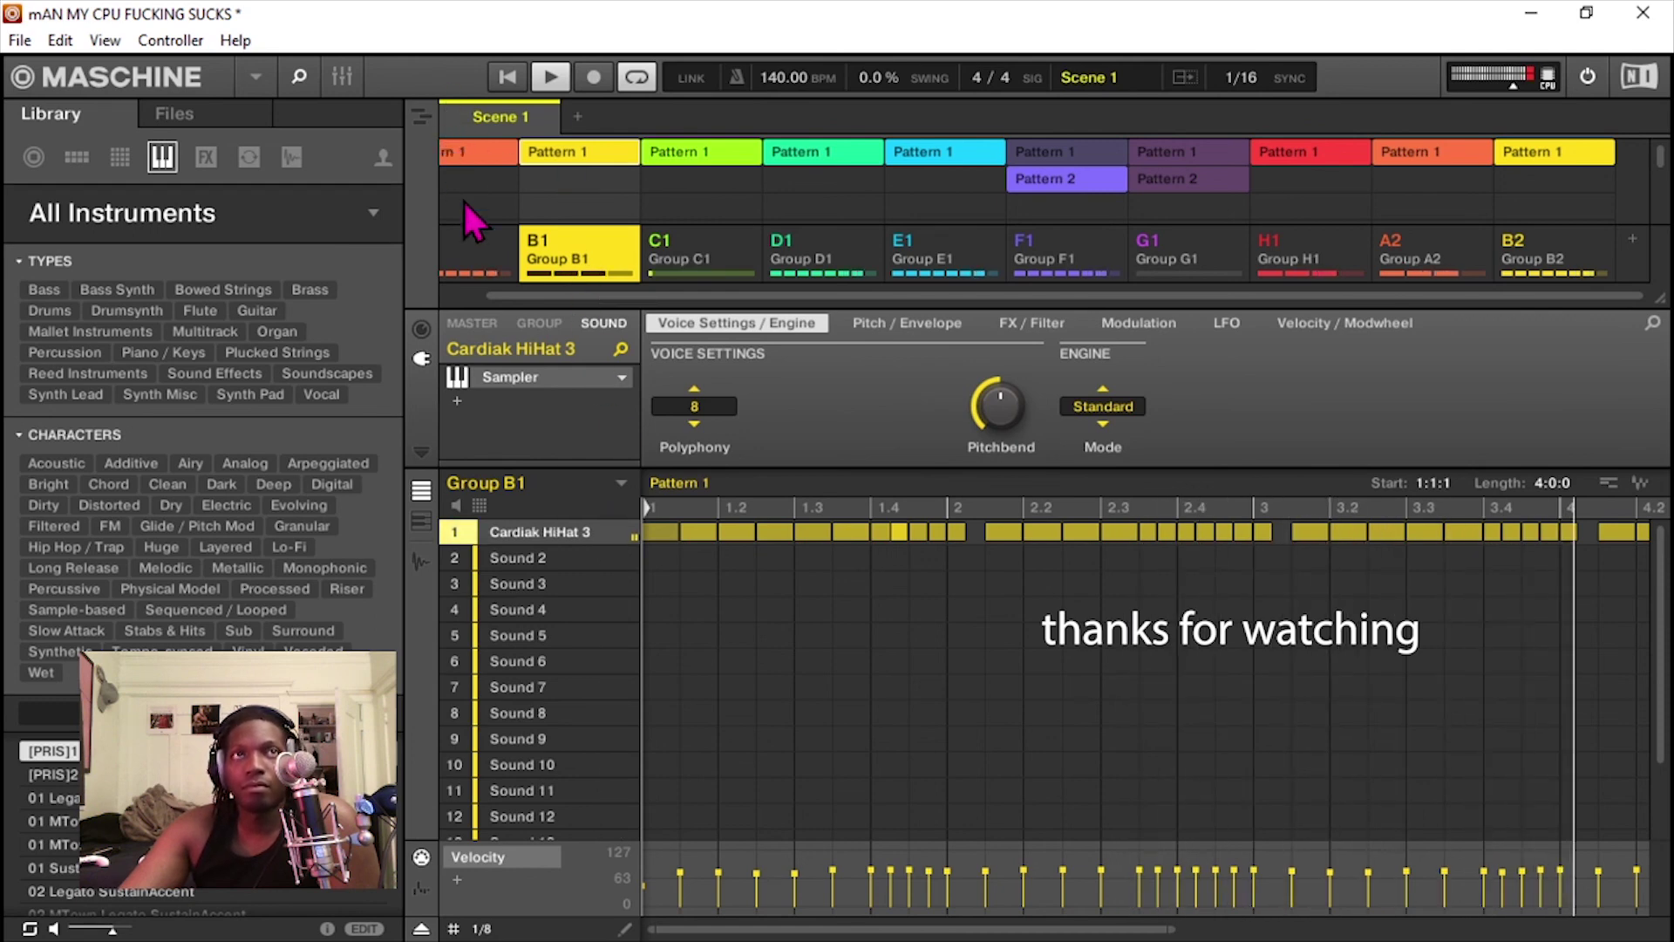
left_click(1159, 154)
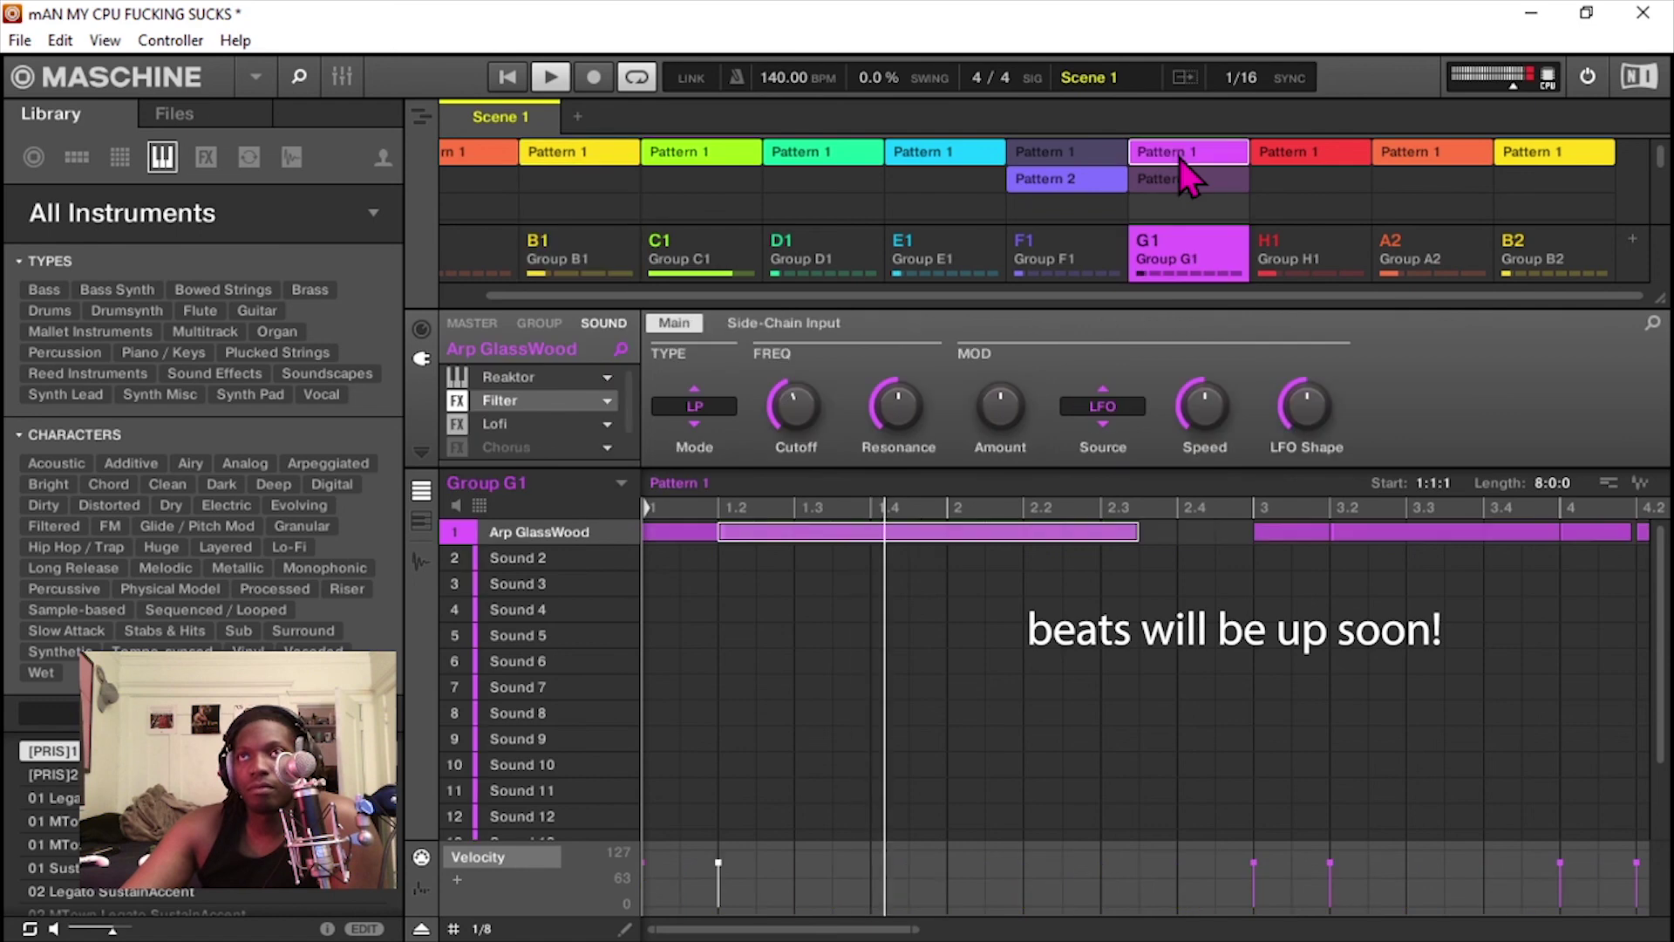
Show Group F1's Pattern 2, then return to Group G1 and switch it from Pattern 1 to Pattern 2
left_click(1115, 179)
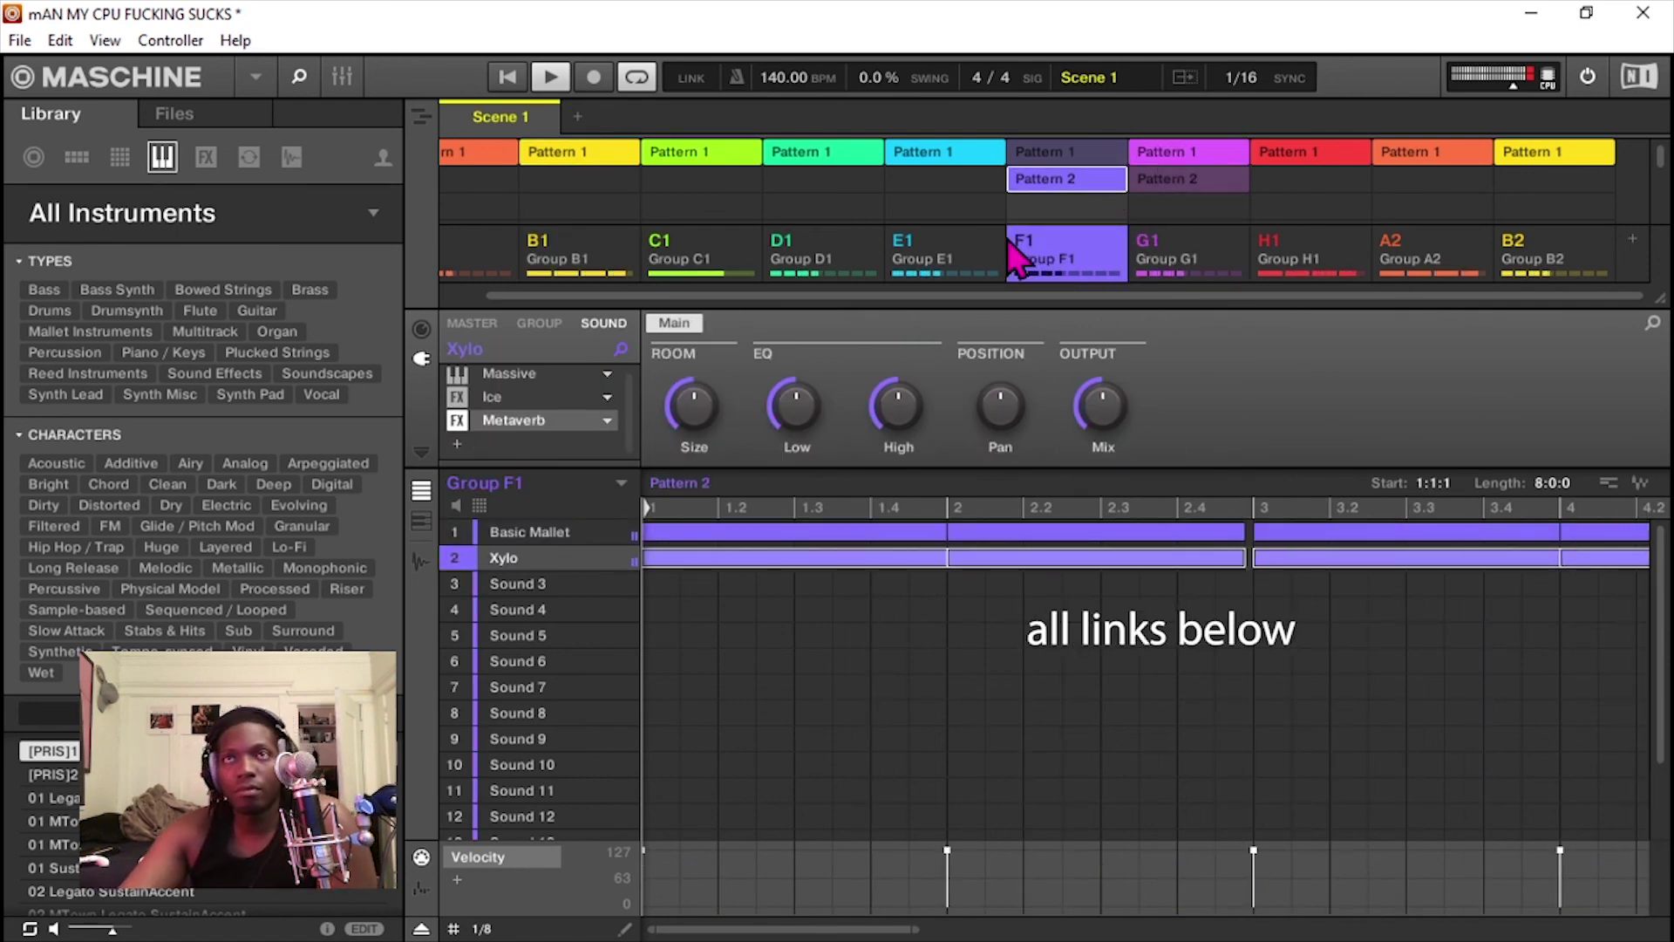
left_click(1180, 160)
mouse_move(797, 405)
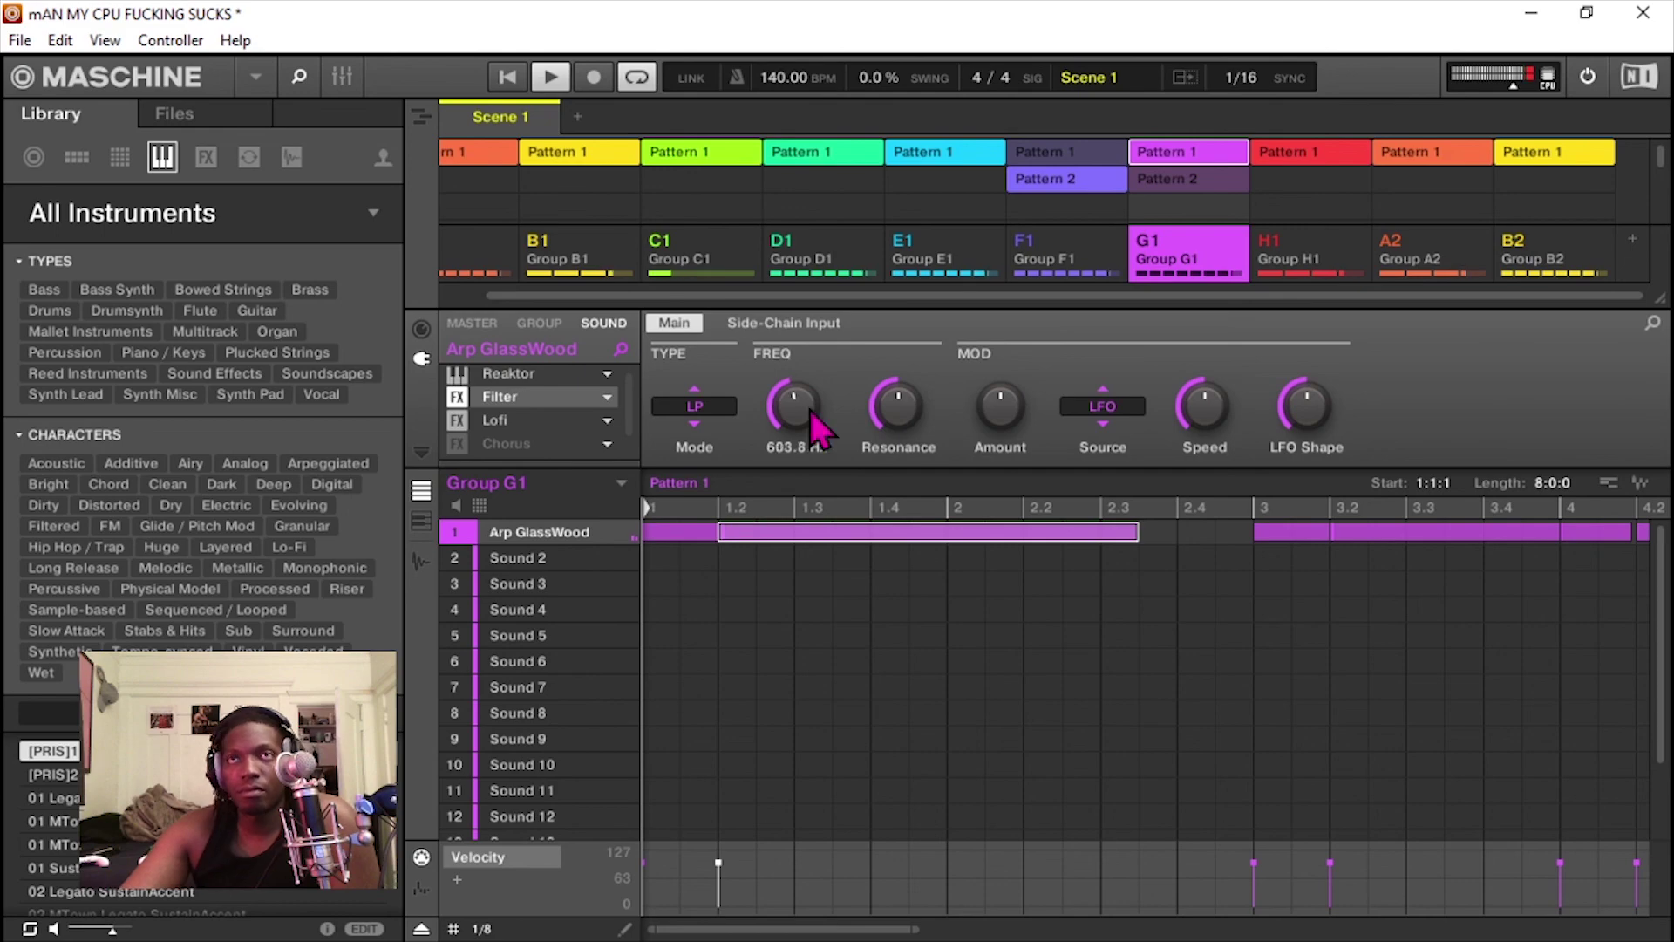
left_click(1191, 181)
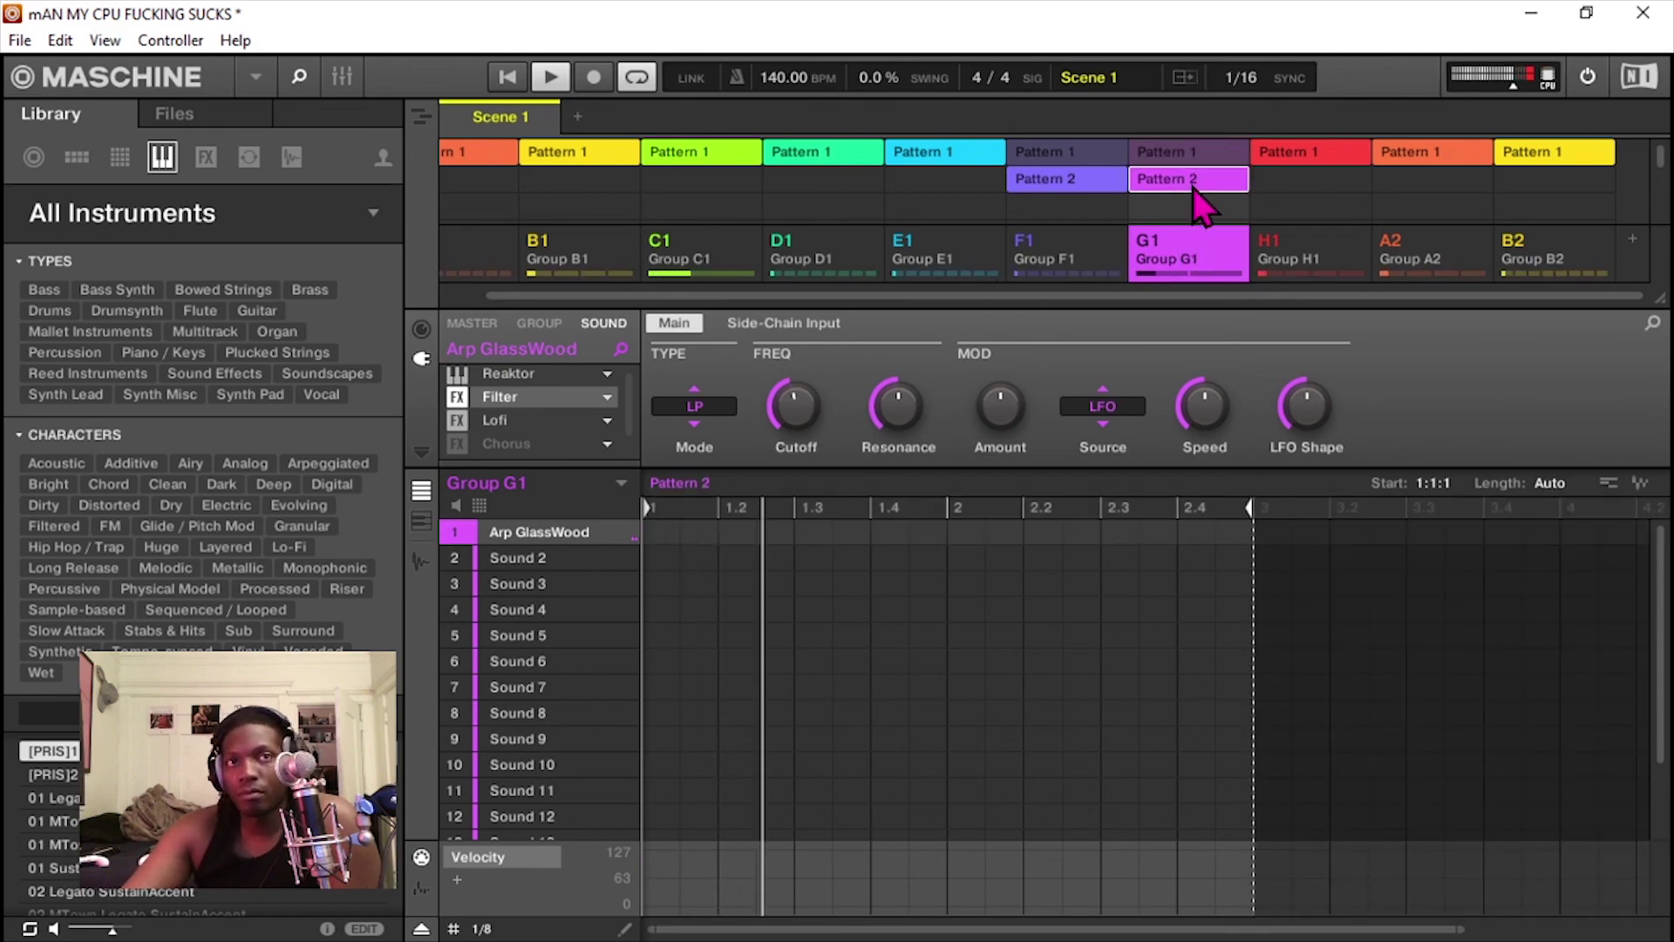